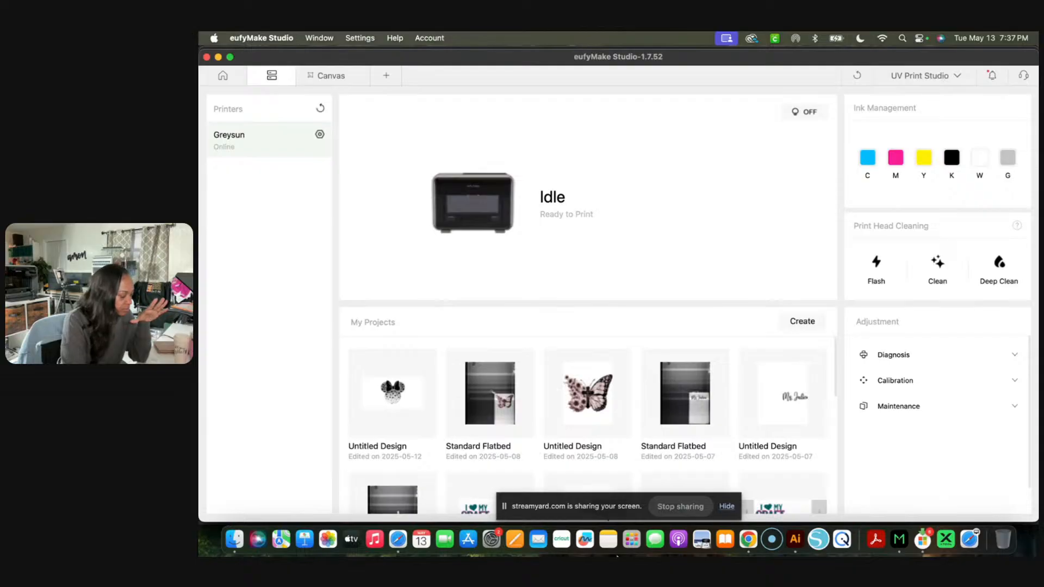
{"action": "left_click_drag", "start_coordinate": [520, 508], "coordinate": [229, 507]}
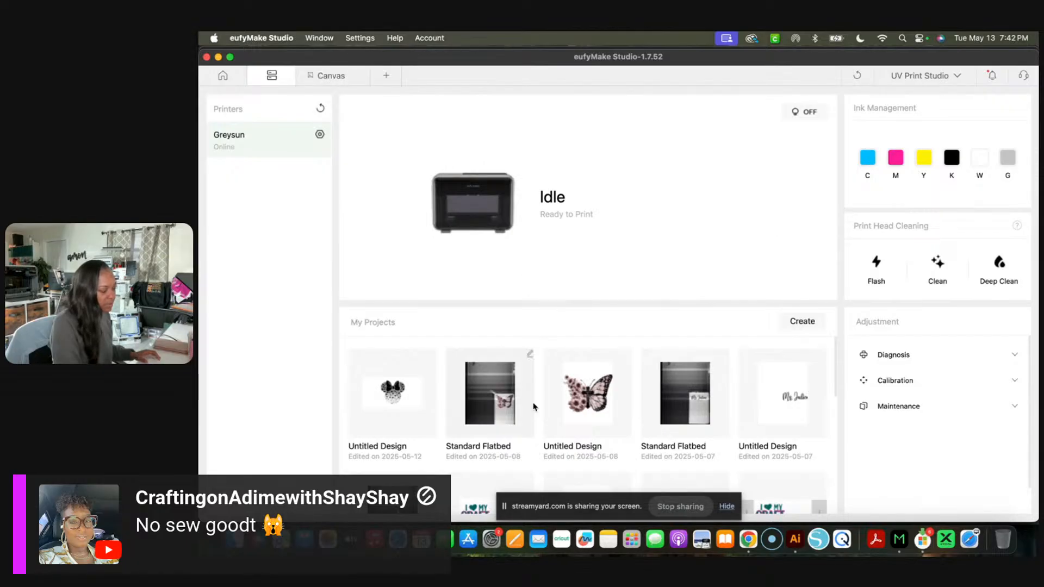
{"action": "scroll", "coordinate": [534, 402], "scroll_direction": "down", "scroll_amount": 5}
{"action": "scroll", "coordinate": [533, 407], "scroll_direction": "up", "scroll_amount": 5}
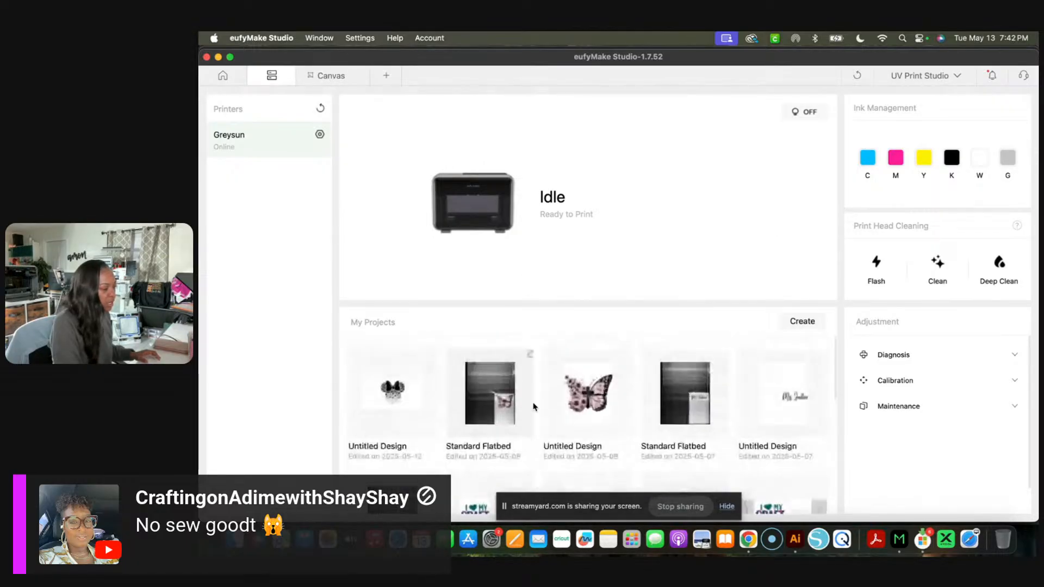
- Open the untitled design's canvas and look at the available Image AI tools and texture types
{"action": "left_click", "coordinate": [333, 81]}
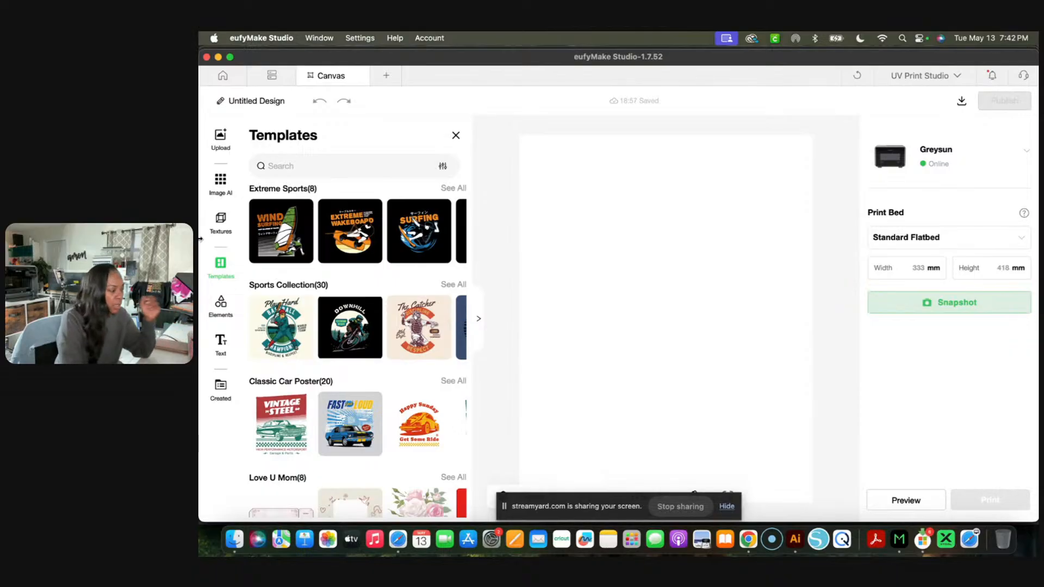
{"action": "left_click", "coordinate": [222, 185]}
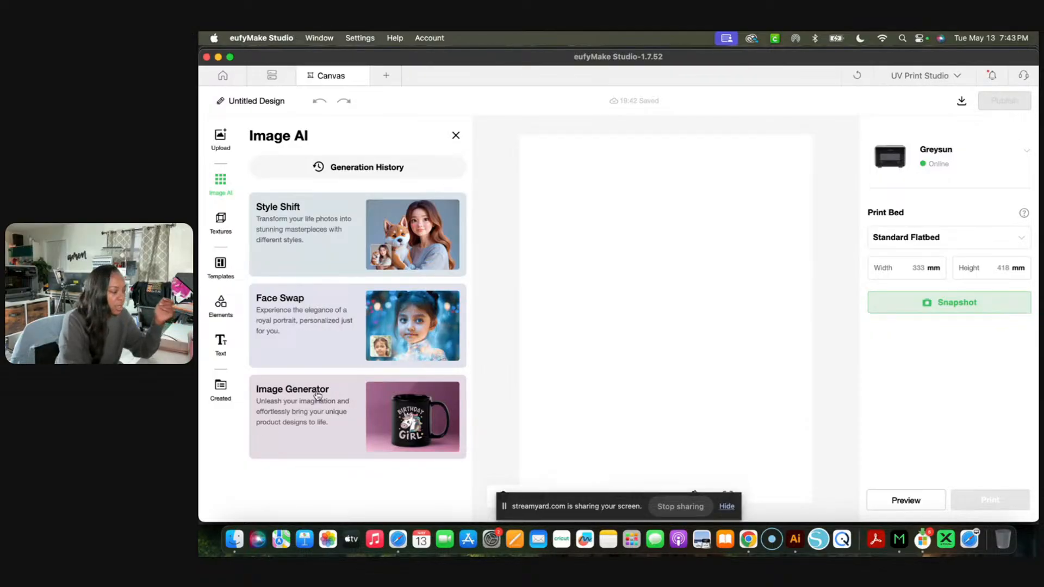
{"action": "left_click", "coordinate": [221, 222]}
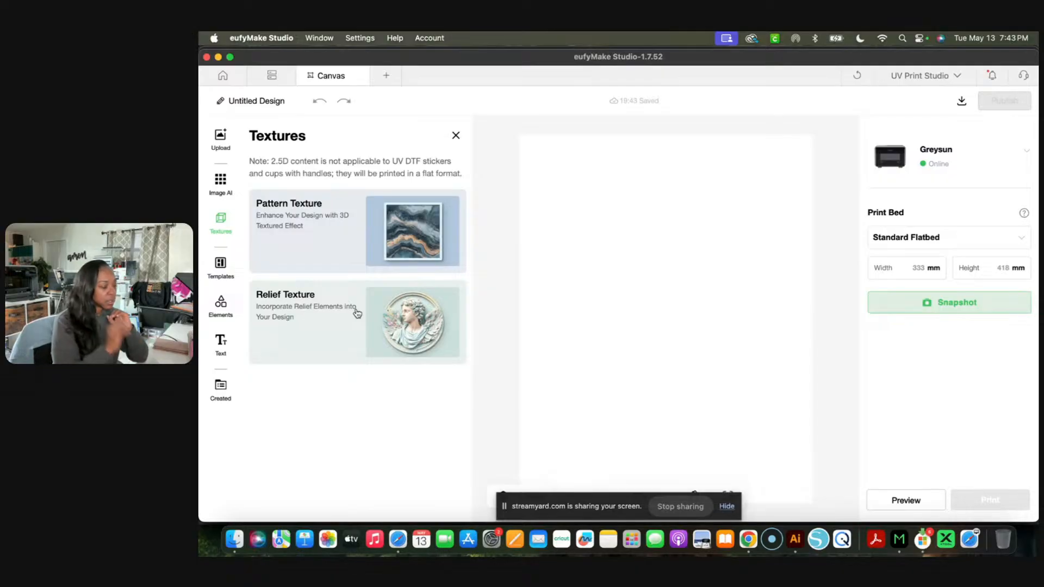
- Browse the template collections to examine the ready-made designs on offer
{"action": "left_click", "coordinate": [219, 272]}
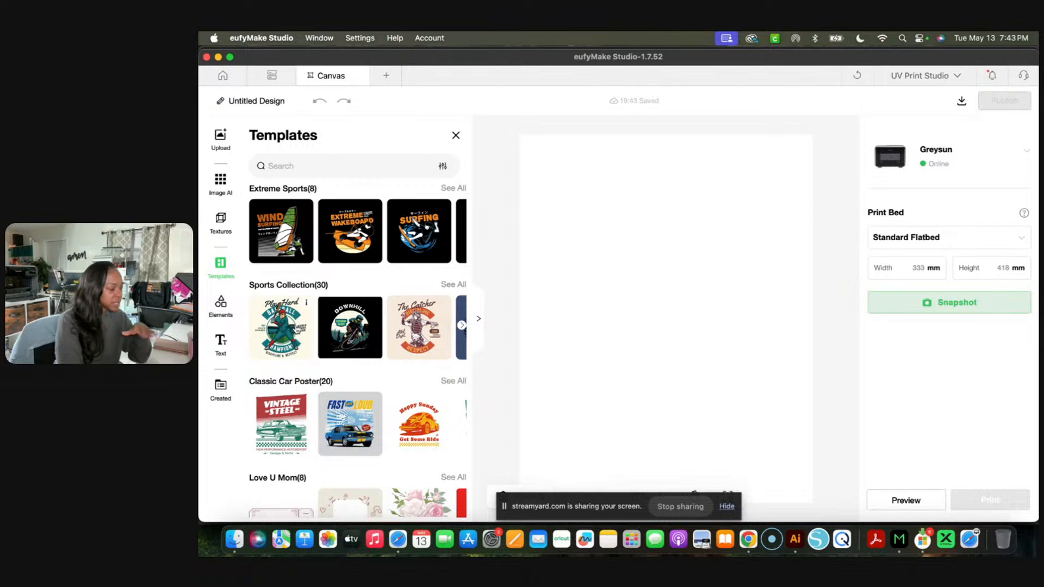
{"action": "scroll", "coordinate": [339, 356], "scroll_direction": "down", "scroll_amount": 1}
{"action": "scroll", "coordinate": [340, 356], "scroll_direction": "up", "scroll_amount": 1}
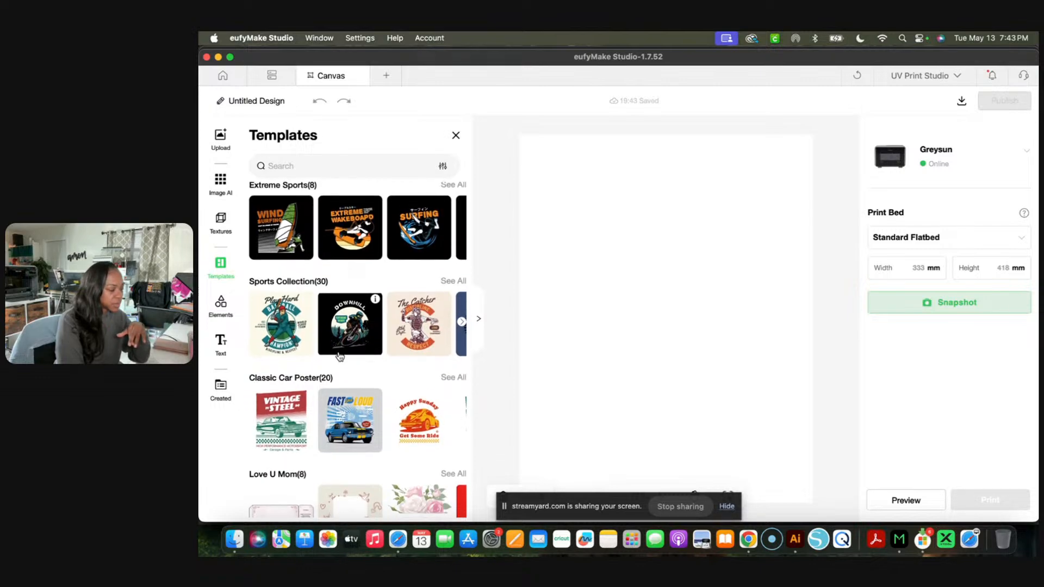
{"action": "scroll", "coordinate": [339, 357], "scroll_direction": "down", "scroll_amount": 4}
{"action": "scroll", "coordinate": [340, 356], "scroll_direction": "down", "scroll_amount": 2}
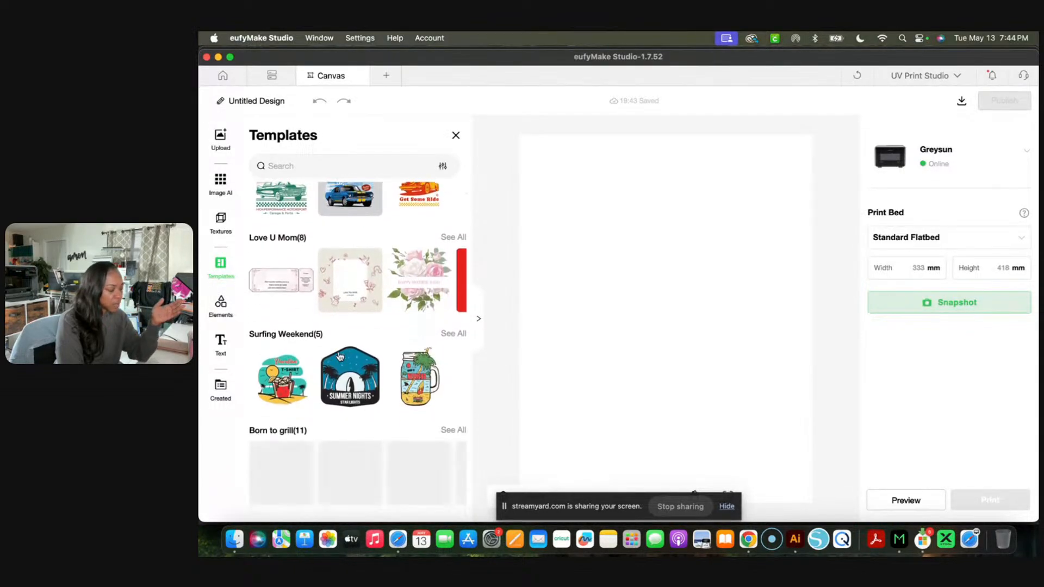
{"action": "scroll", "coordinate": [340, 357], "scroll_direction": "down", "scroll_amount": 5}
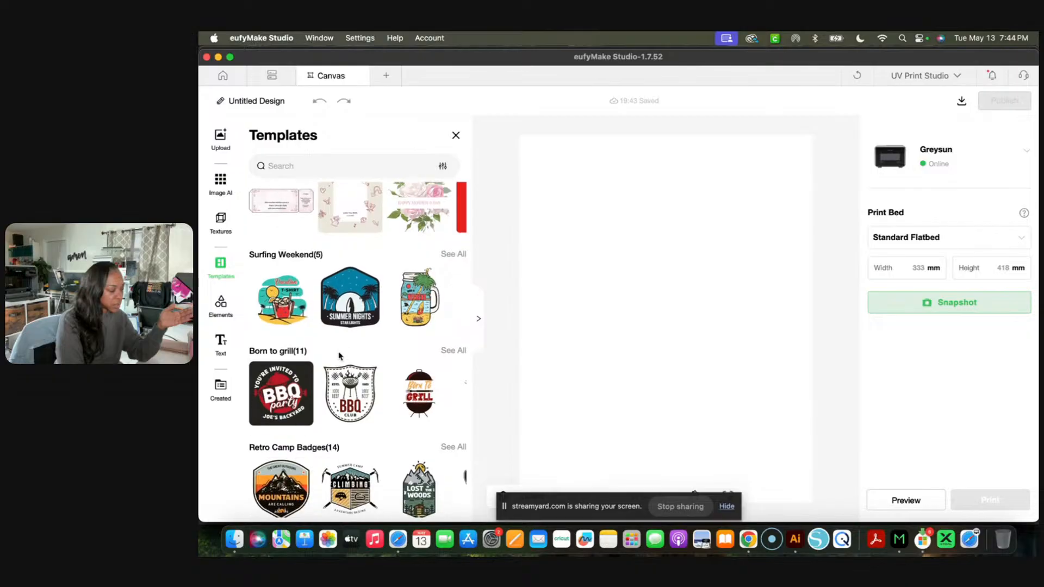
{"action": "scroll", "coordinate": [339, 357], "scroll_direction": "down", "scroll_amount": 2}
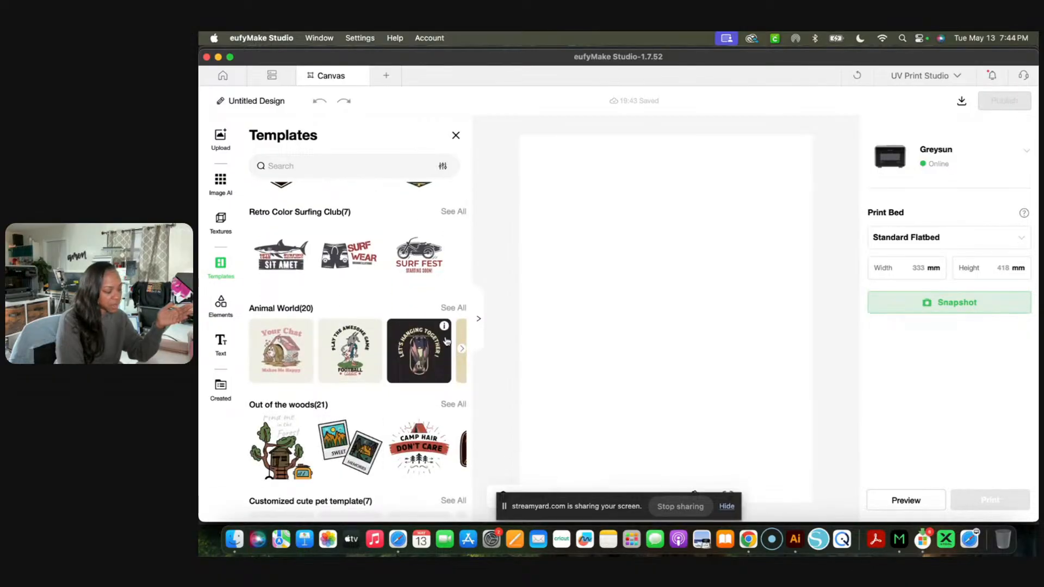
{"action": "scroll", "coordinate": [374, 386], "scroll_direction": "down", "scroll_amount": 3}
{"action": "scroll", "coordinate": [377, 387], "scroll_direction": "down", "scroll_amount": 1}
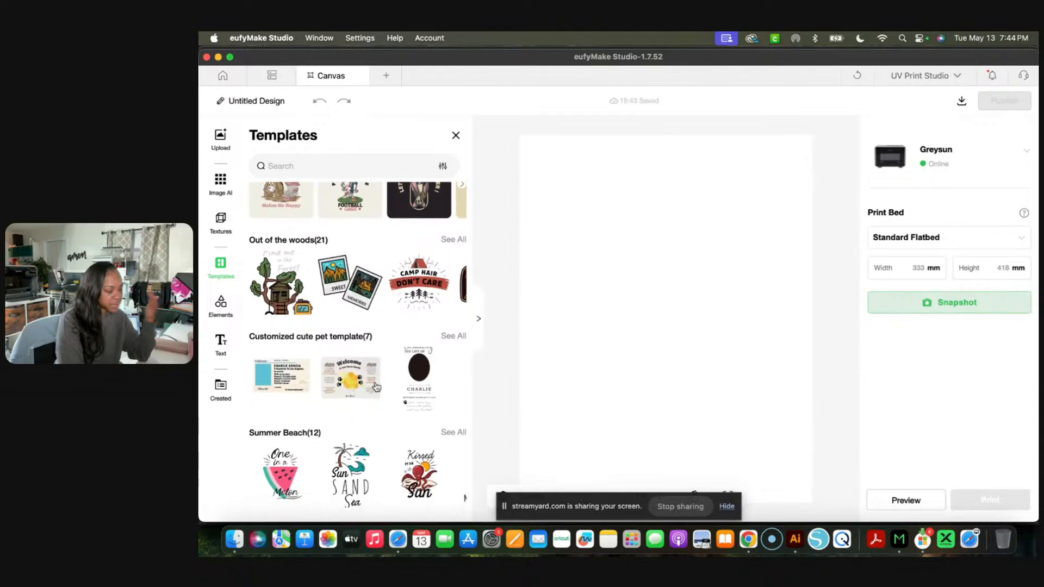
{"action": "scroll", "coordinate": [377, 387], "scroll_direction": "down", "scroll_amount": 1}
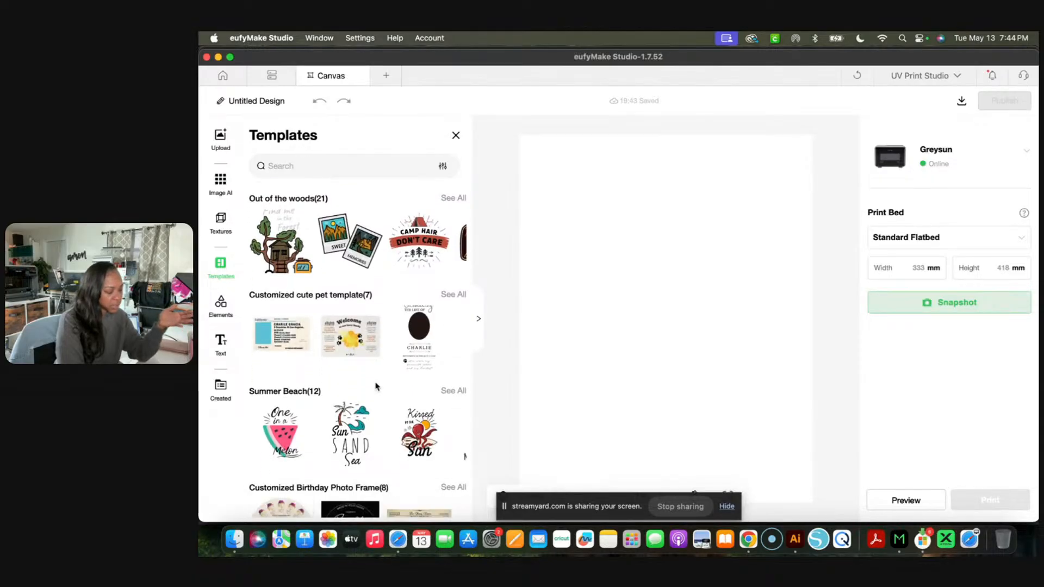
{"action": "scroll", "coordinate": [359, 383], "scroll_direction": "down", "scroll_amount": 5}
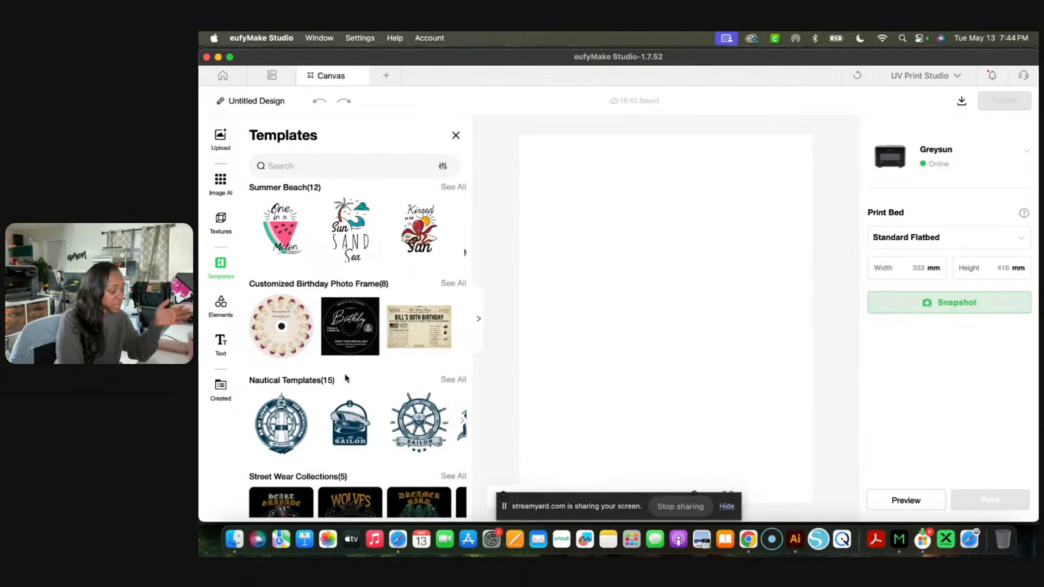
- Look through the element library's graphics, images, shapes and patterns
{"action": "left_click", "coordinate": [236, 301]}
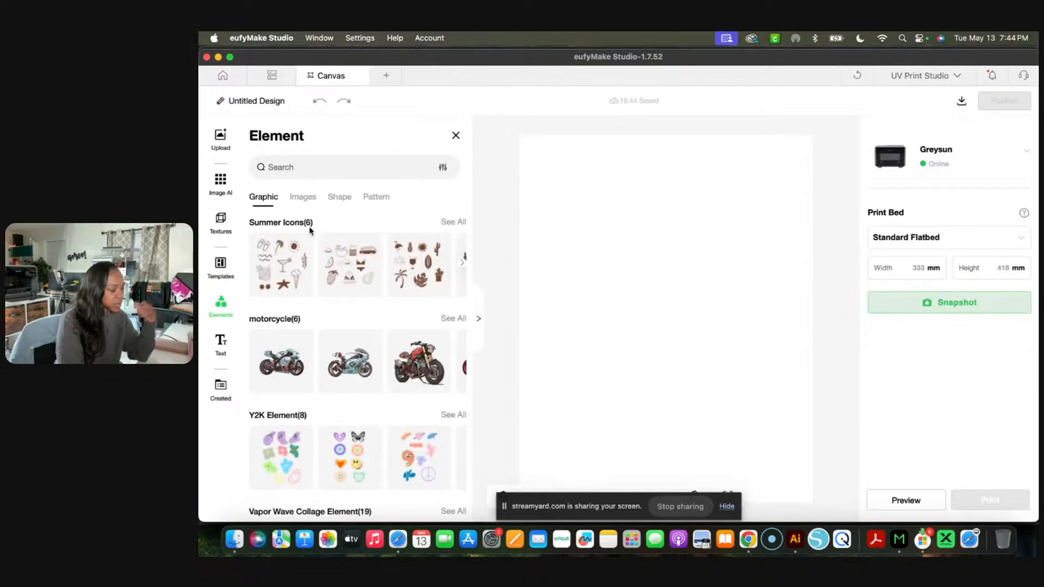
{"action": "left_click", "coordinate": [303, 198]}
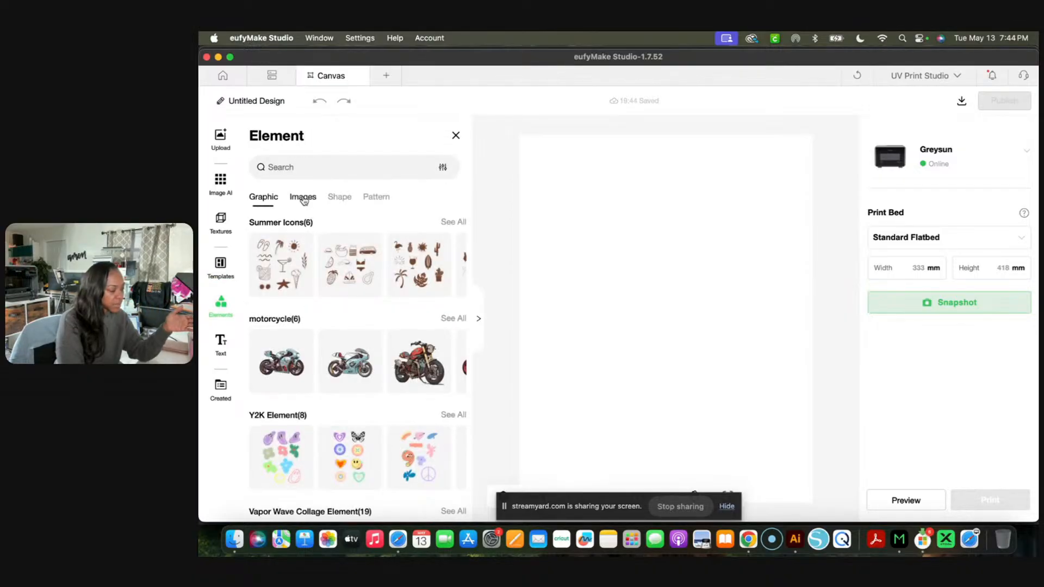
{"action": "scroll", "coordinate": [324, 234], "scroll_direction": "down", "scroll_amount": 2}
{"action": "scroll", "coordinate": [324, 234], "scroll_direction": "down", "scroll_amount": 10}
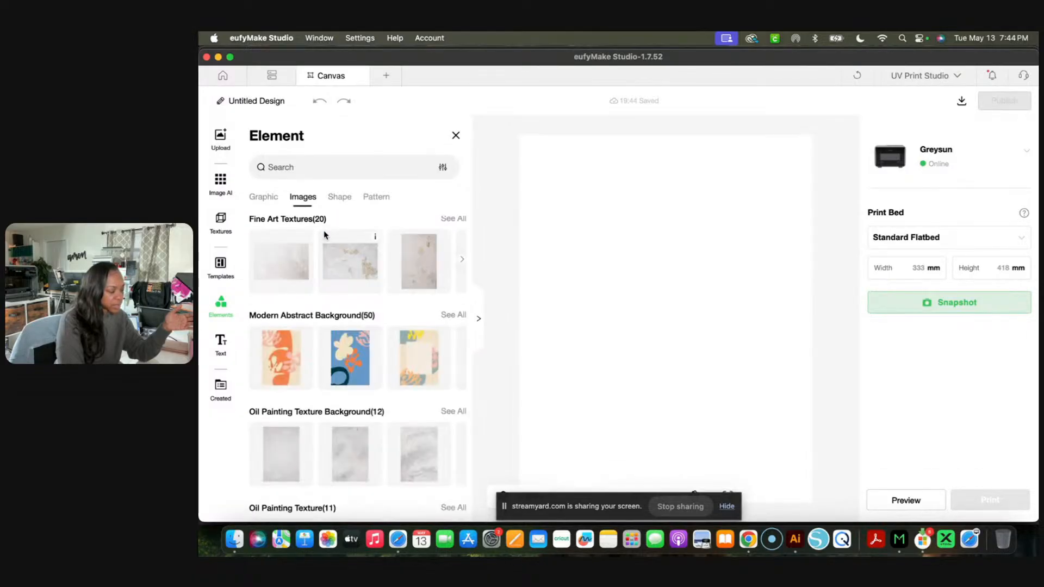
{"action": "left_click", "coordinate": [337, 200]}
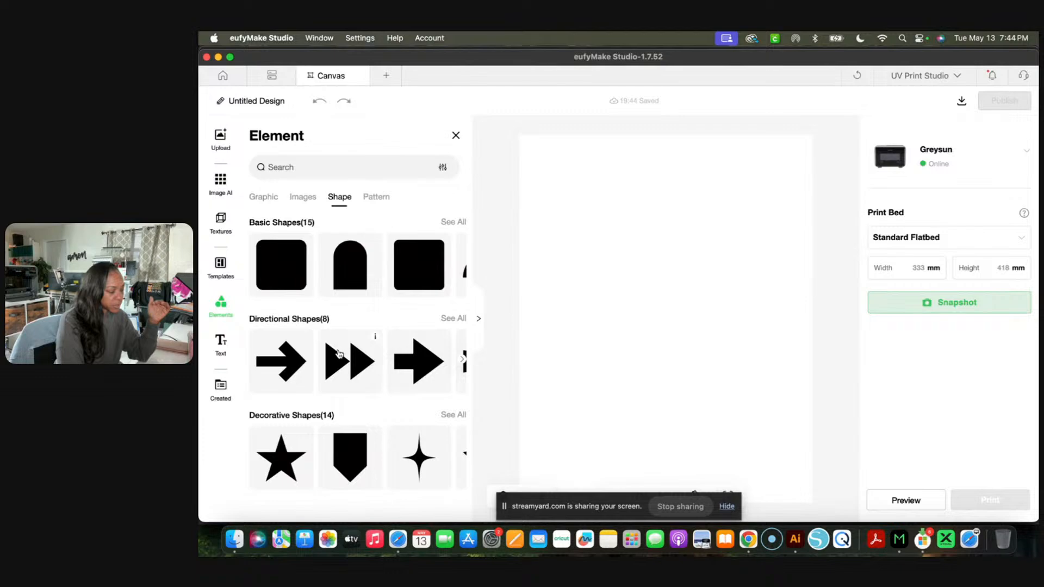
{"action": "left_click", "coordinate": [383, 200]}
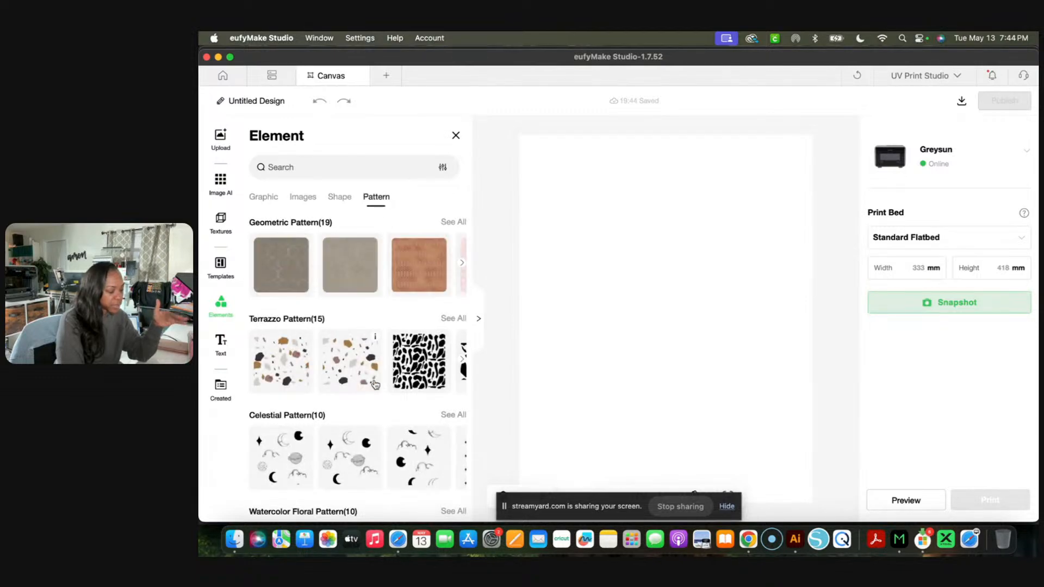
{"action": "scroll", "coordinate": [375, 384], "scroll_direction": "down", "scroll_amount": 1}
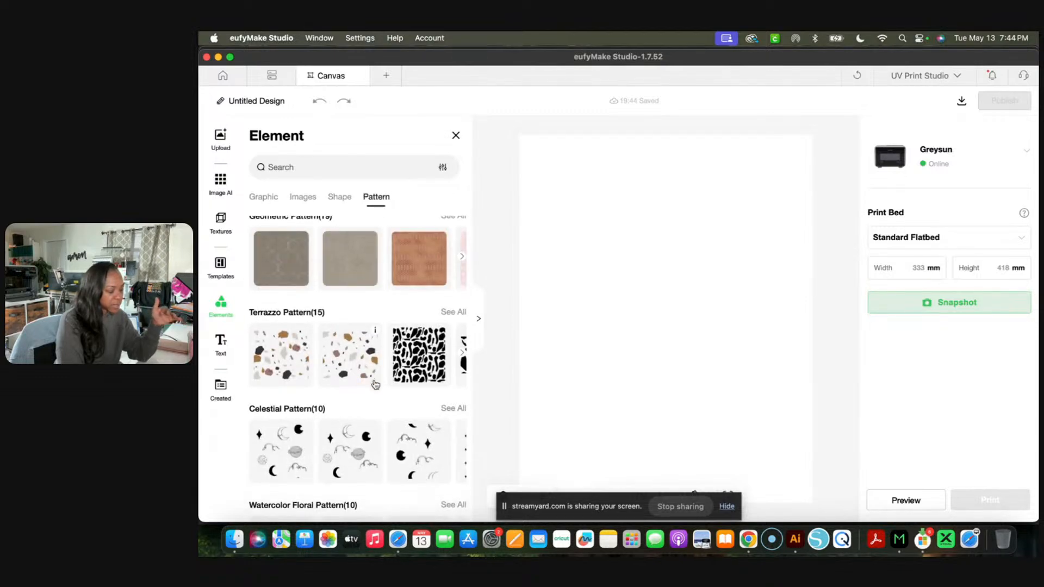
- Review the text presets and the previously created projects
{"action": "left_click", "coordinate": [221, 347]}
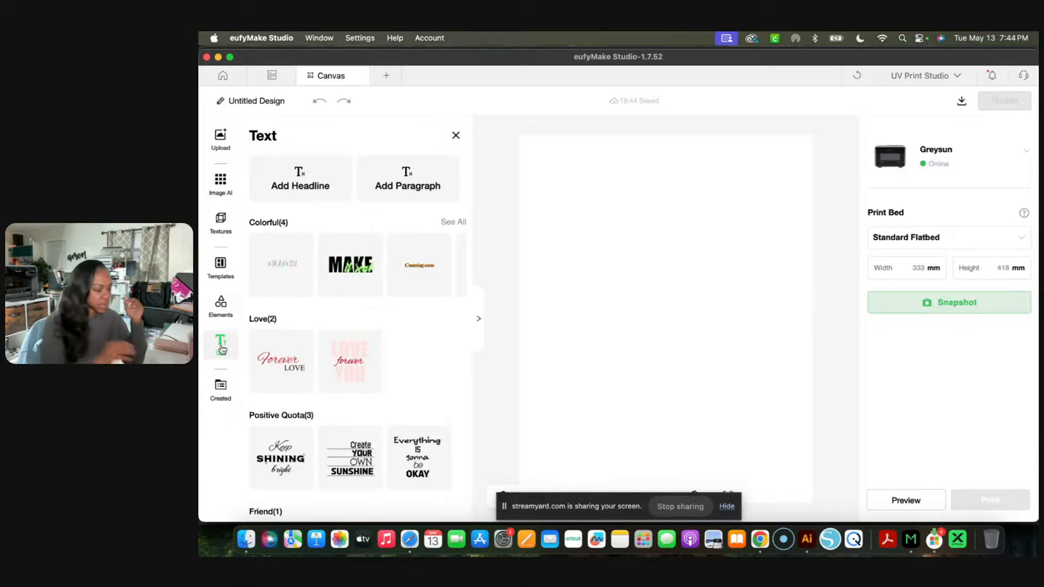
{"action": "left_click", "coordinate": [220, 396]}
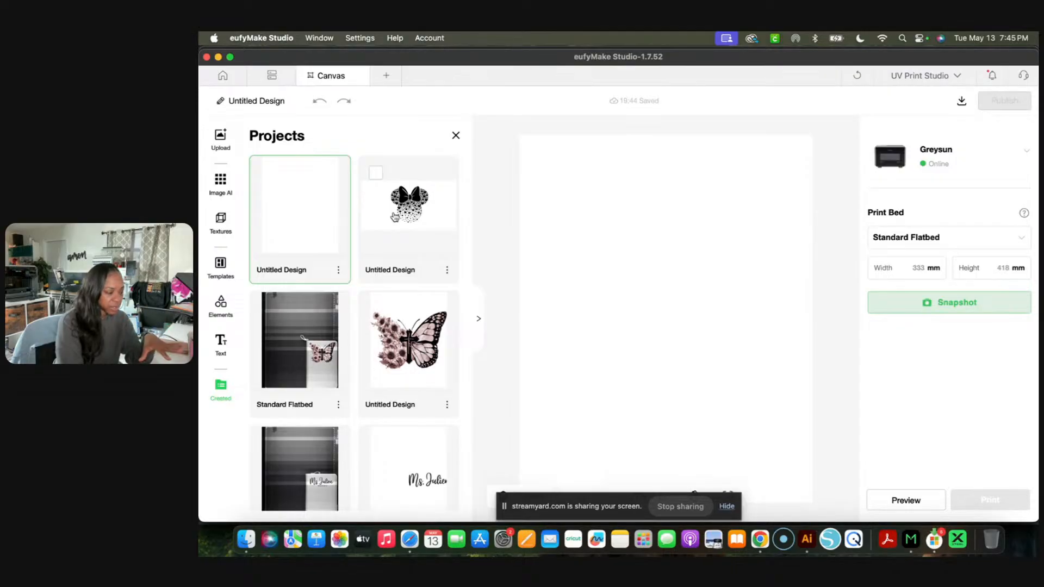
- Upload the keychain PNG from the Documents folder and place it on the canvas
{"action": "left_click", "coordinate": [220, 143]}
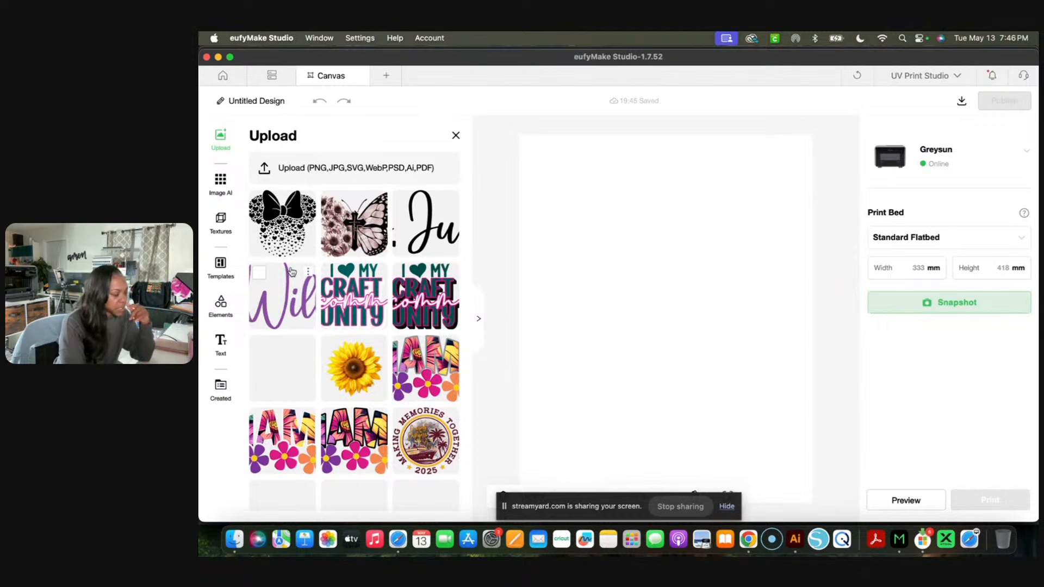
{"action": "left_click", "coordinate": [220, 140]}
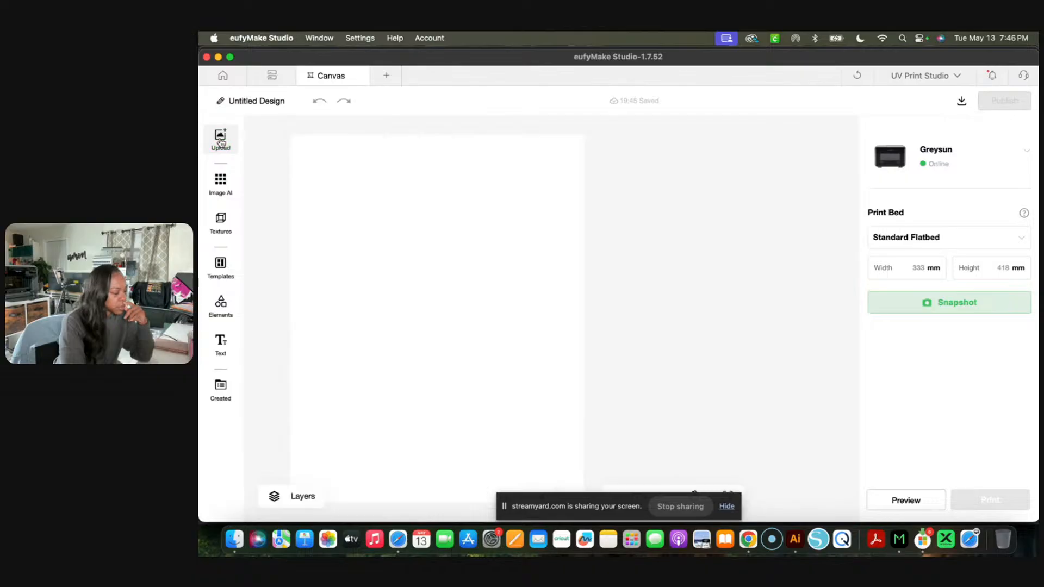
{"action": "left_click", "coordinate": [220, 140]}
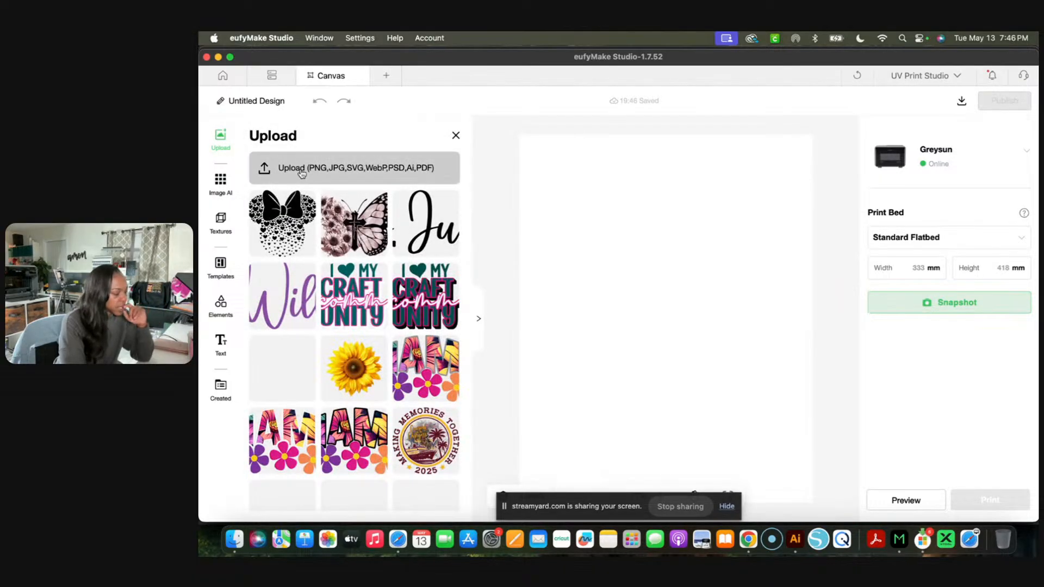
{"action": "left_click", "coordinate": [306, 172]}
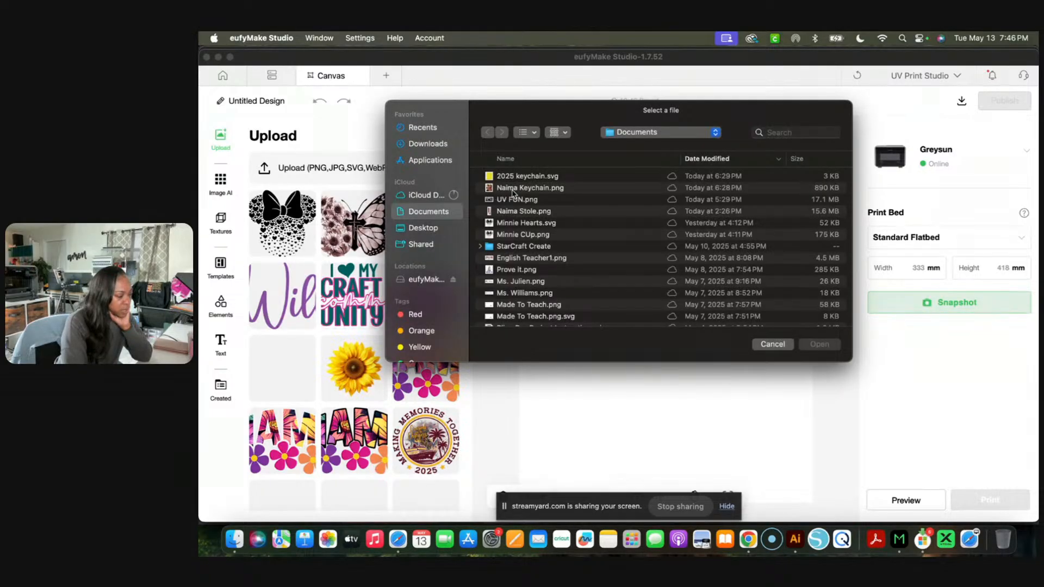
{"action": "left_click", "coordinate": [514, 190]}
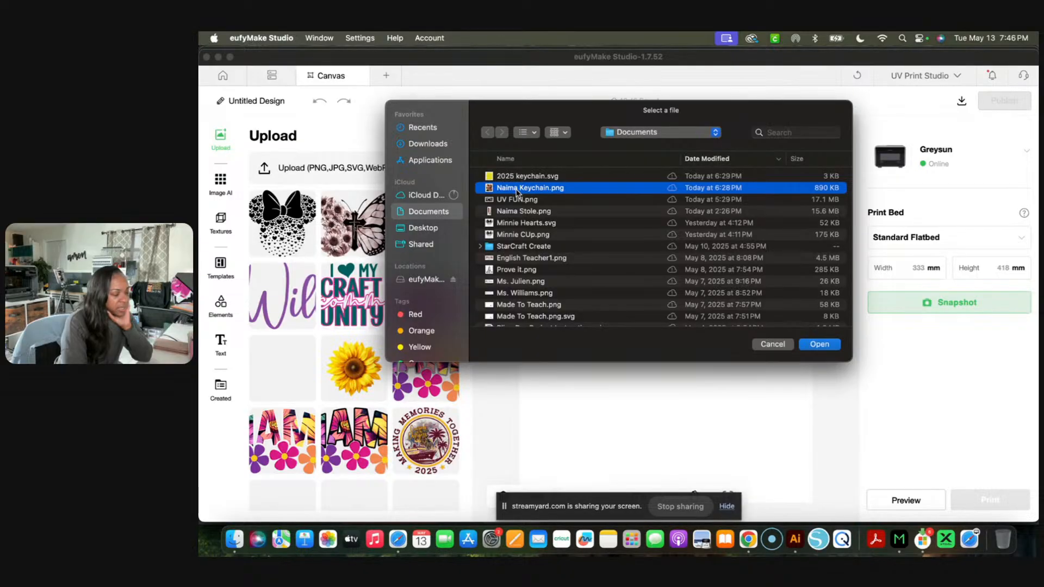
{"action": "double_click", "coordinate": [515, 190]}
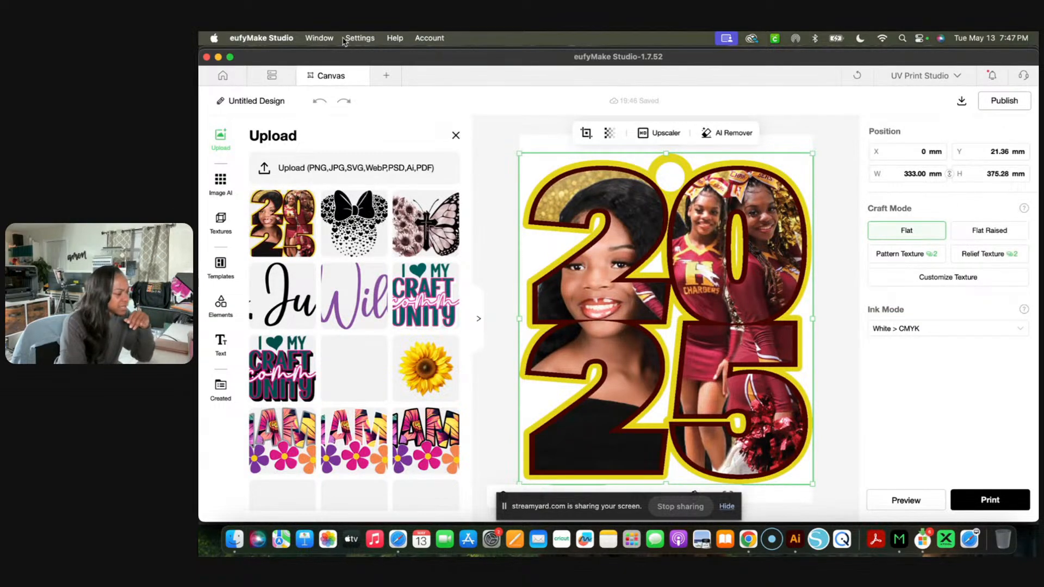
{"action": "left_click", "coordinate": [320, 38]}
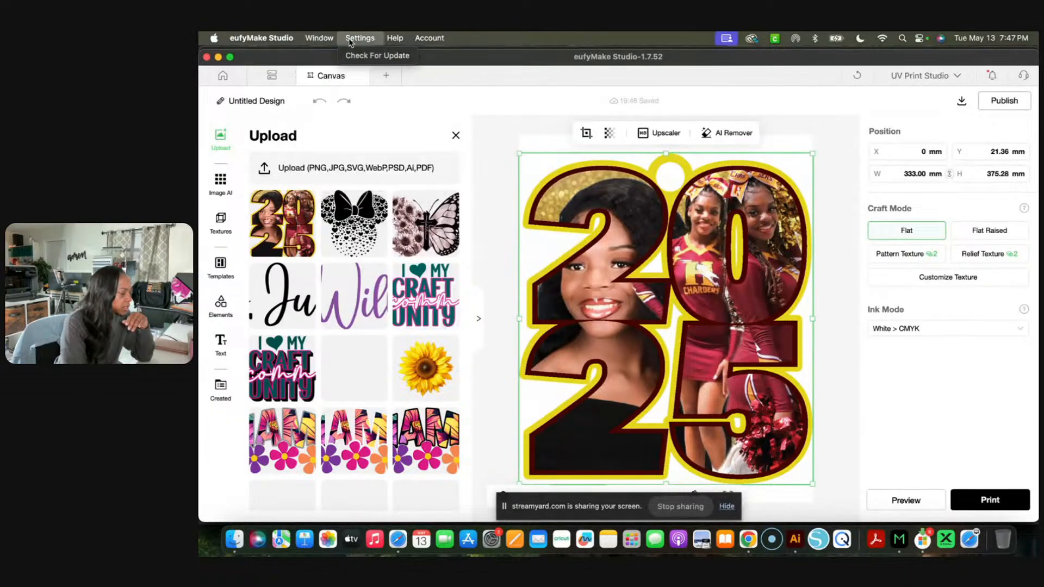
{"action": "mouse_move", "coordinate": [393, 42]}
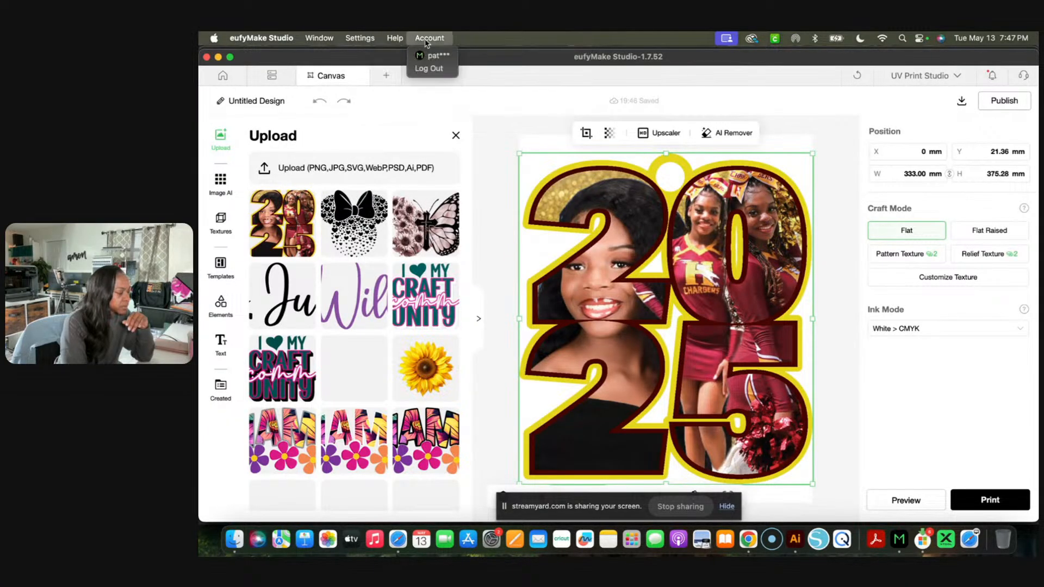
{"action": "mouse_move", "coordinate": [274, 48]}
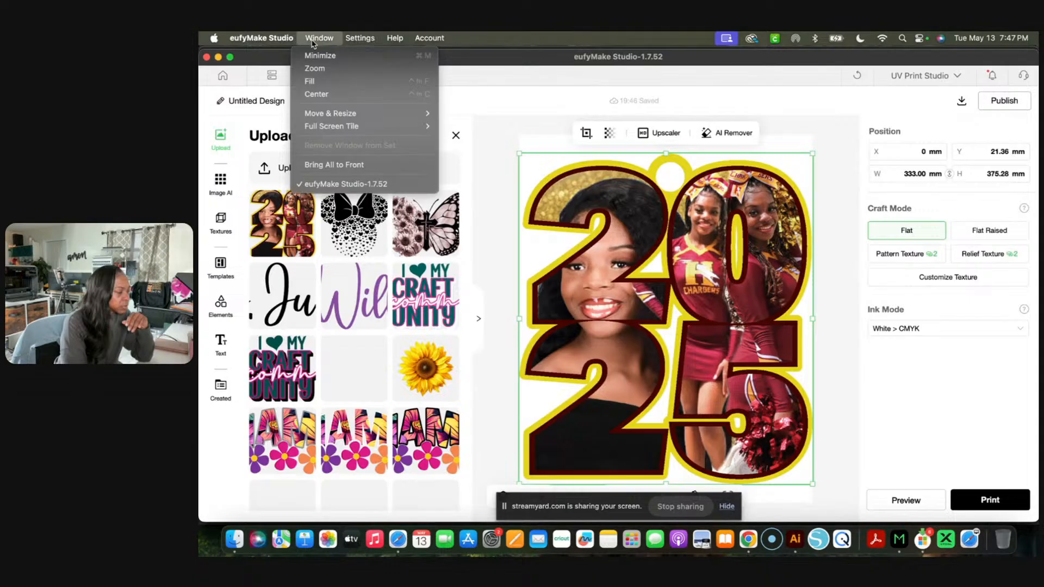
{"action": "left_click", "coordinate": [489, 61]}
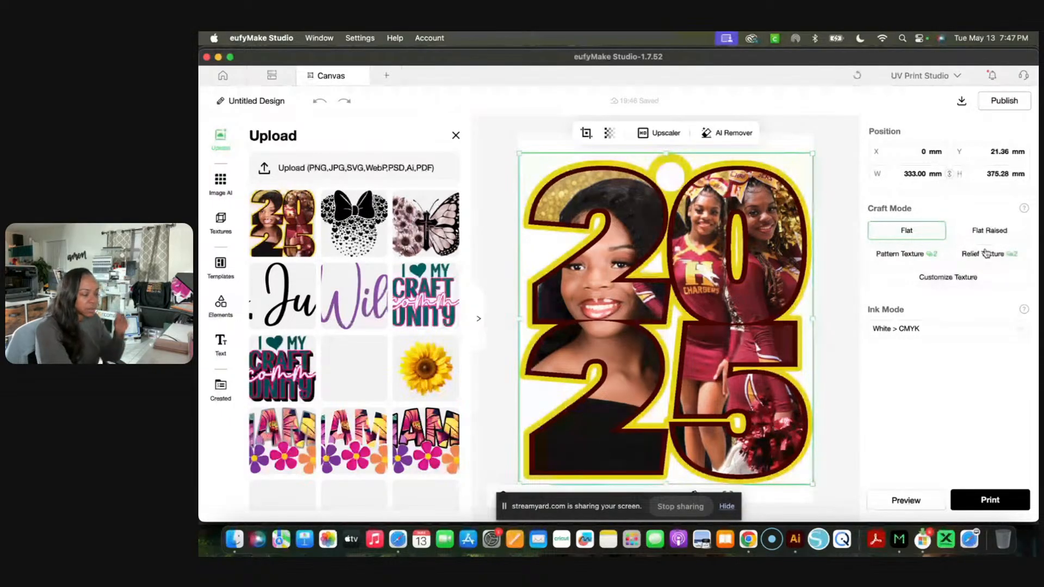
- Try the Pattern Texture and Flat Raised craft modes on the keychain image and set it back to Flat
{"action": "left_click", "coordinate": [905, 259]}
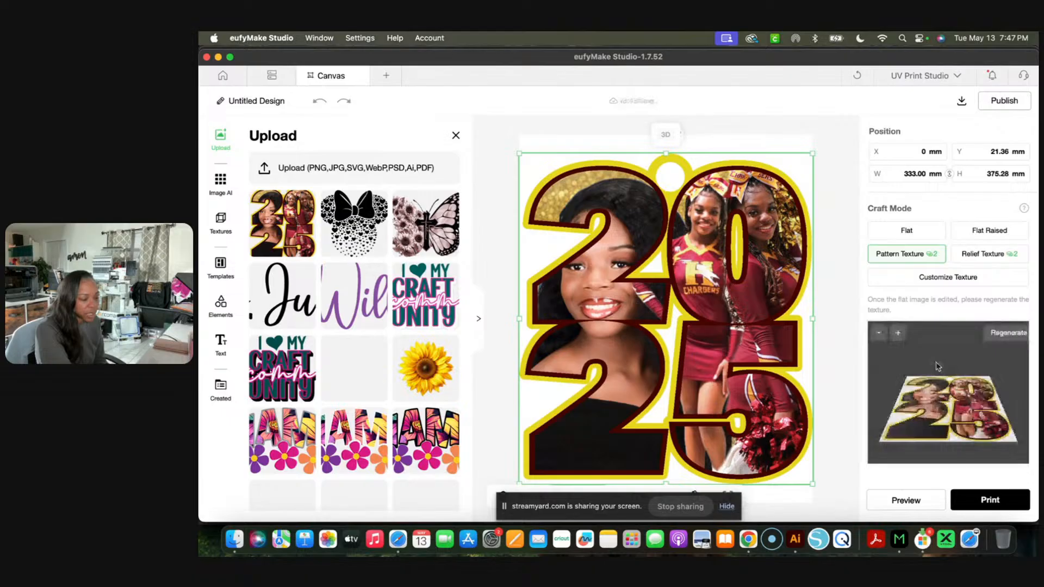
{"action": "scroll", "coordinate": [948, 408], "scroll_direction": "down", "scroll_amount": 1}
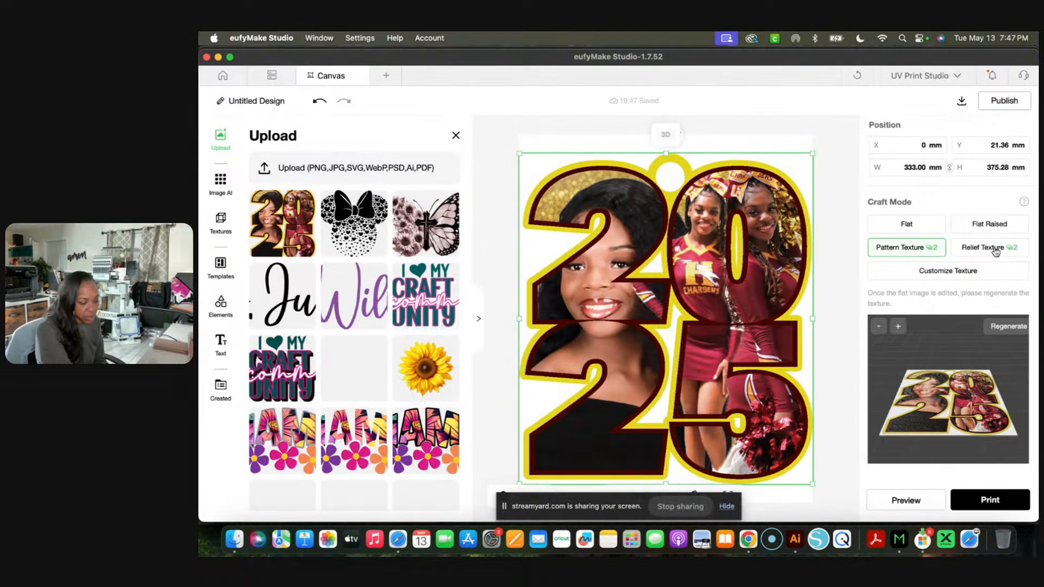
{"action": "left_click", "coordinate": [989, 223]}
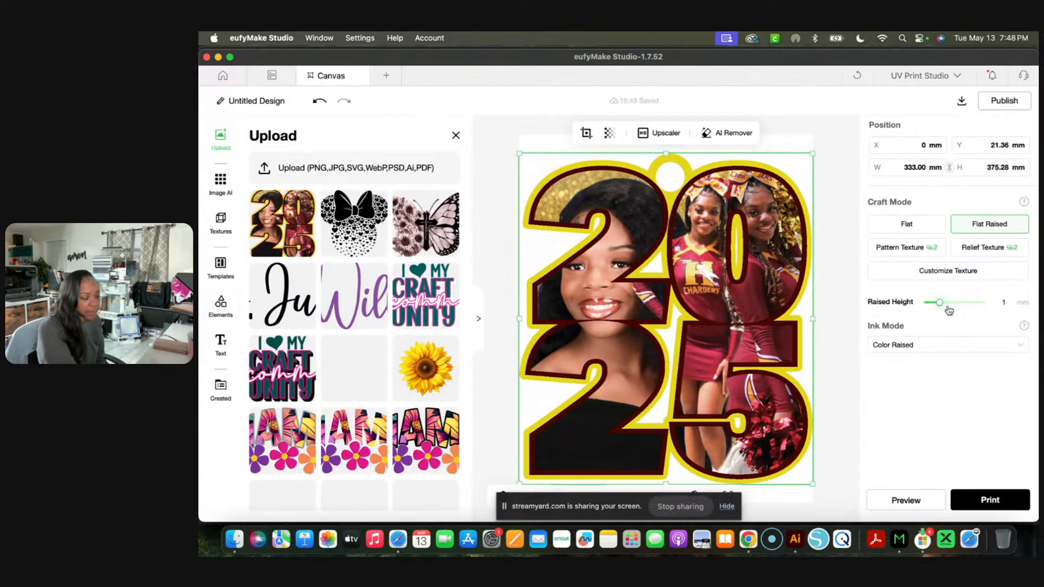
{"action": "left_click", "coordinate": [902, 224]}
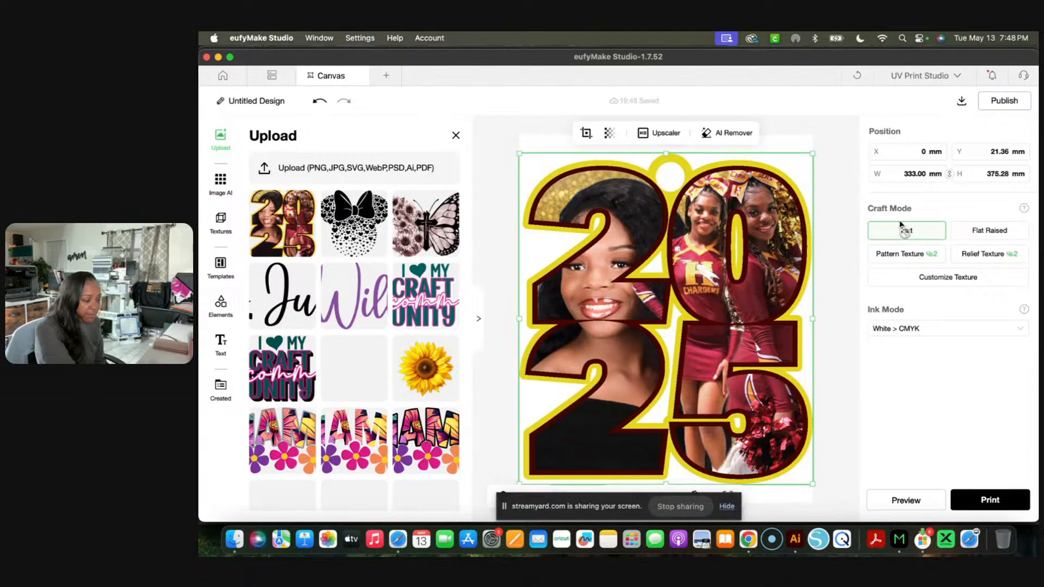
- Set the print bed to Mini Flatbed and take a snapshot of the object on it
{"action": "left_click", "coordinate": [987, 498]}
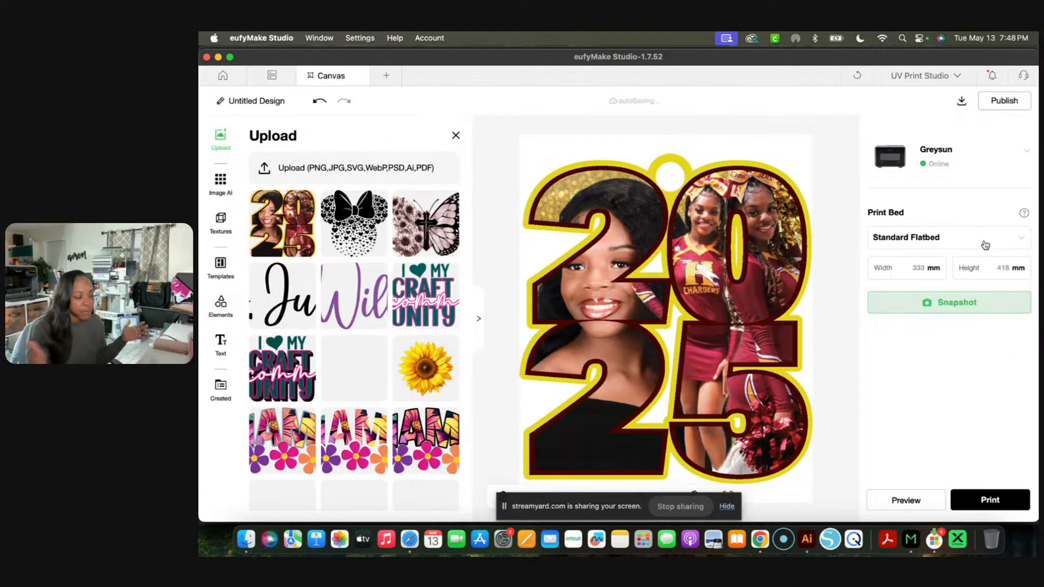
{"action": "left_click", "coordinate": [1012, 240]}
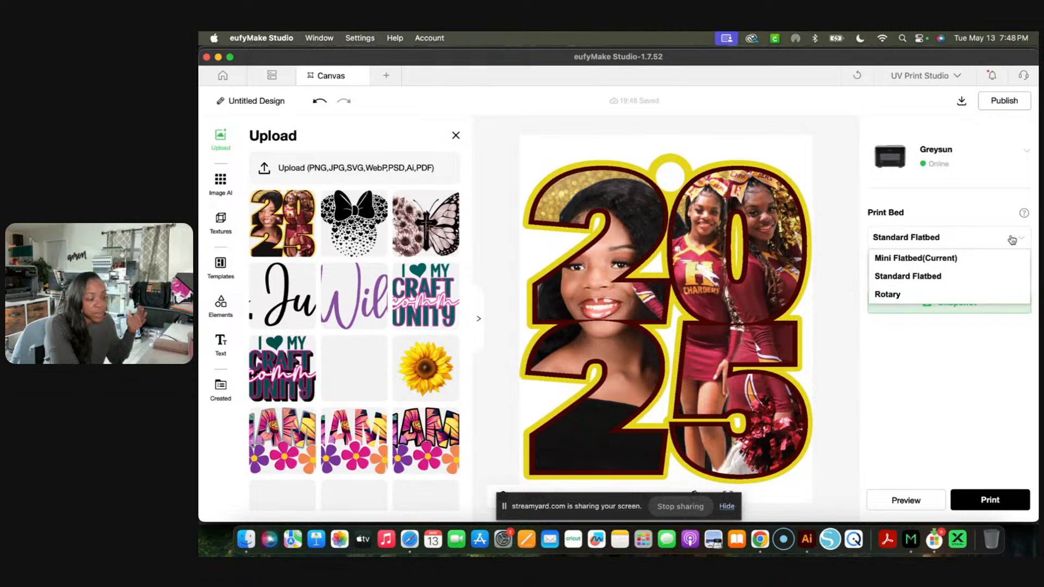
{"action": "left_click", "coordinate": [950, 260]}
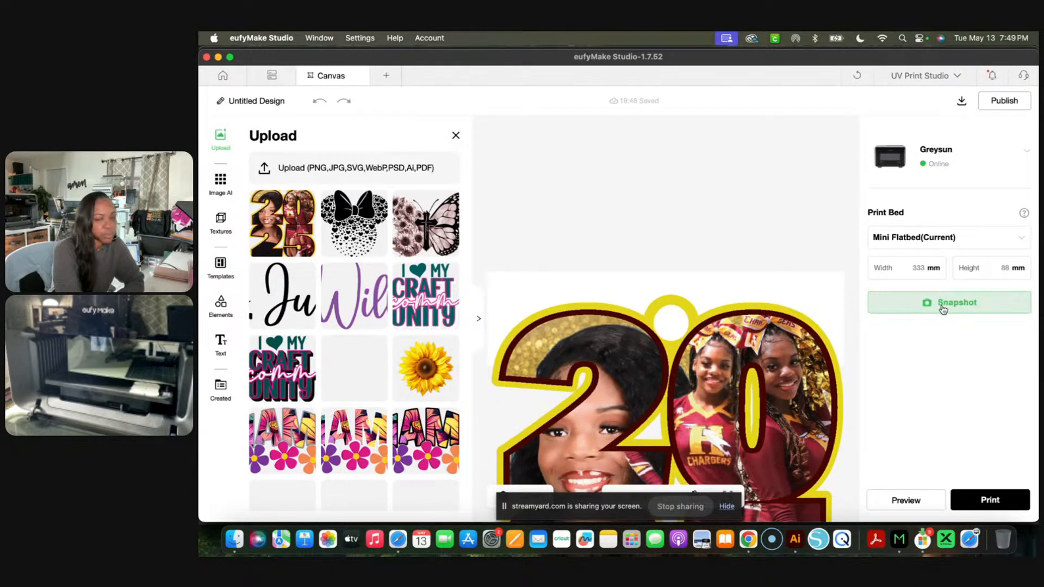
{"action": "left_click", "coordinate": [943, 304]}
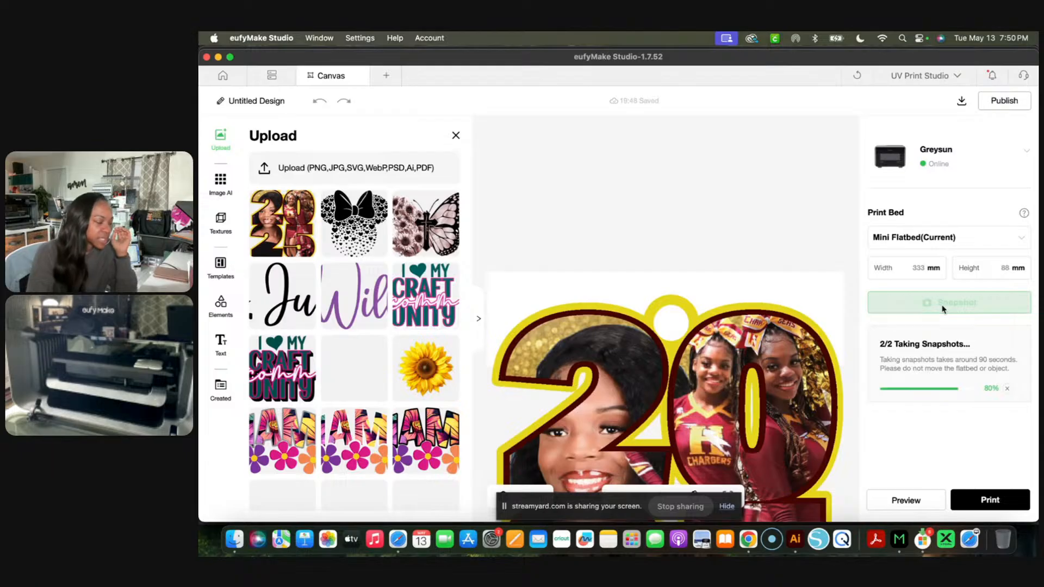
{"action": "scroll", "coordinate": [941, 307], "scroll_direction": "down", "scroll_amount": 1}
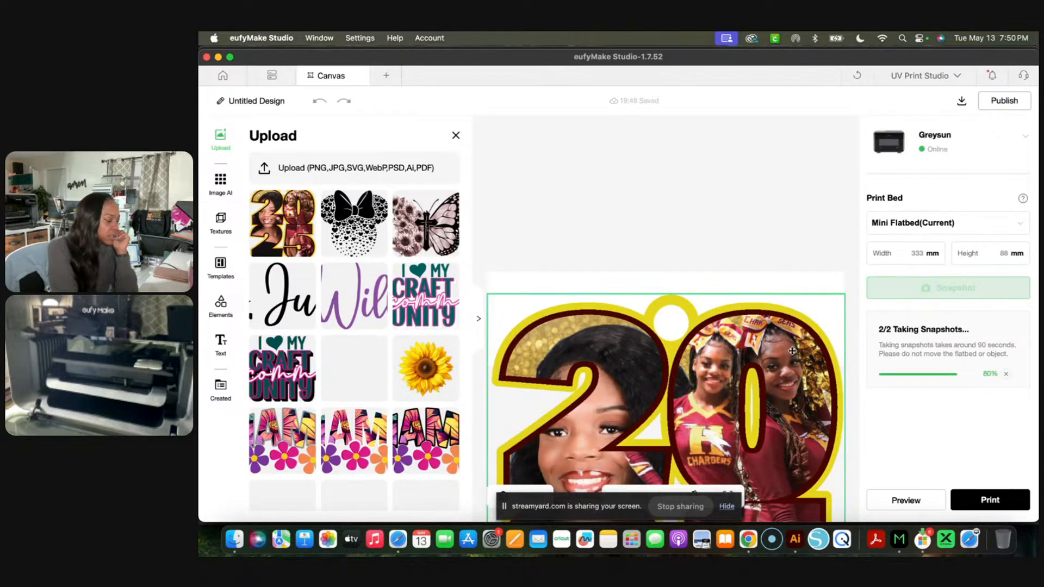
{"action": "scroll", "coordinate": [792, 351], "scroll_direction": "down", "scroll_amount": 3}
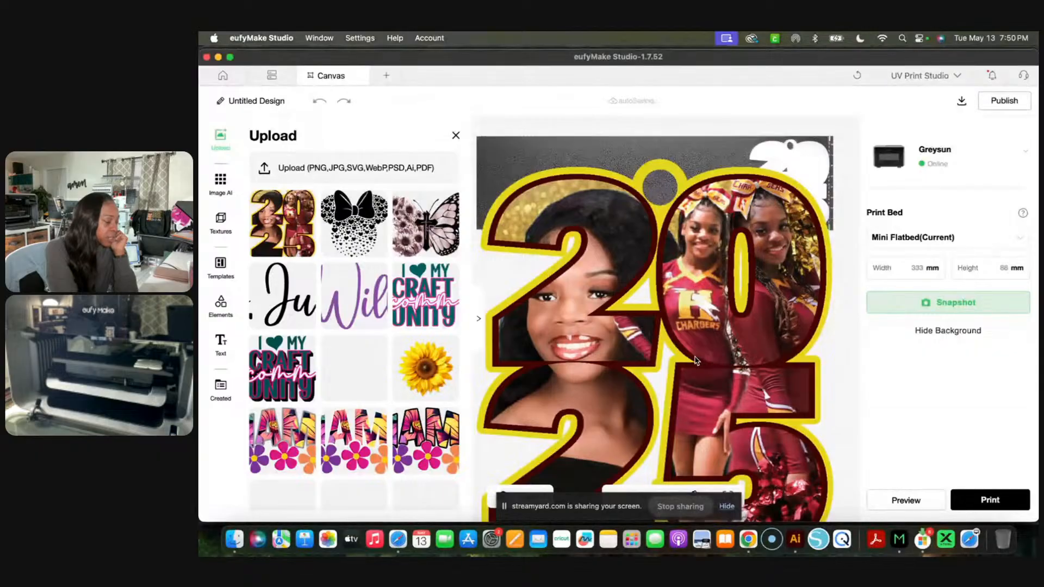
- Shrink the 2025 keychain image proportionally to about 83 × 94 mm
{"action": "left_click", "coordinate": [696, 360]}
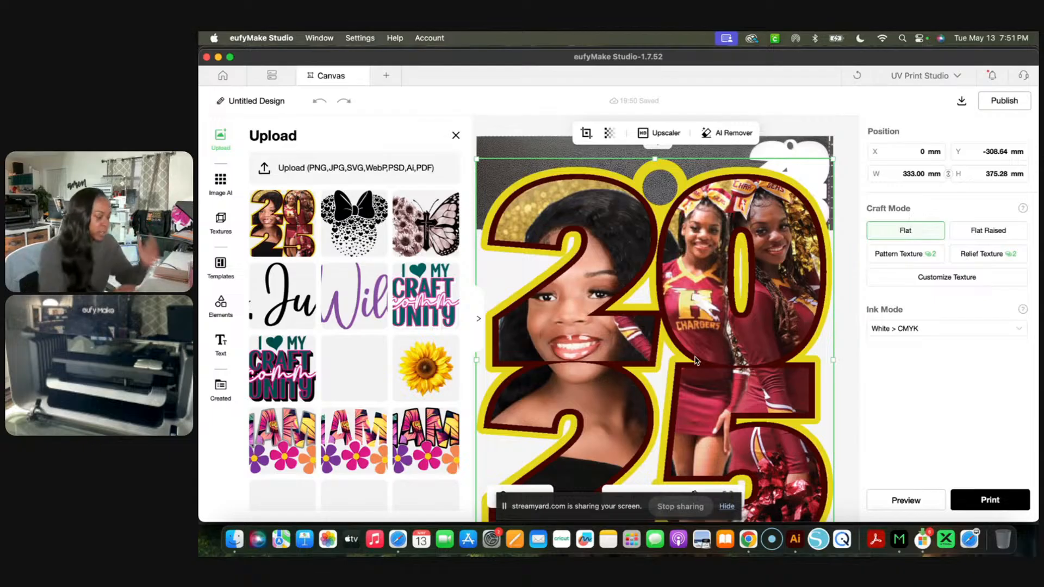
{"action": "left_click", "coordinate": [477, 165]}
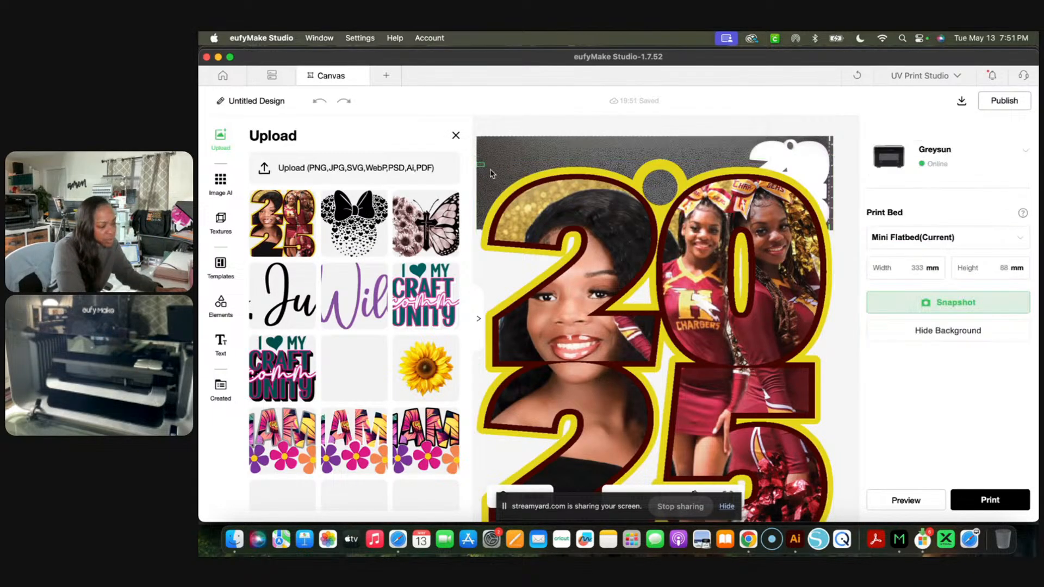
{"action": "left_click", "coordinate": [551, 224]}
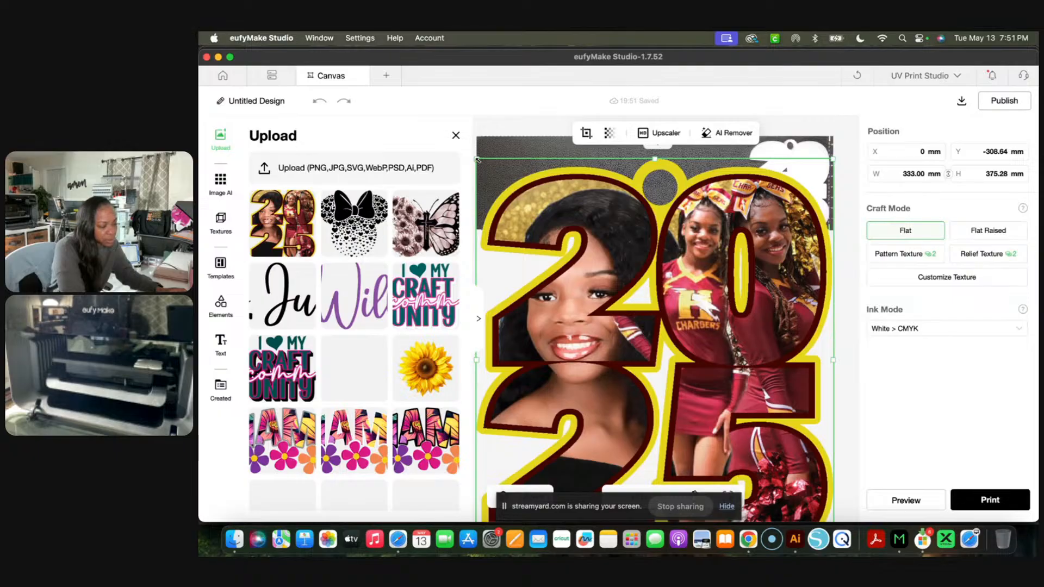
{"action": "left_click_drag", "start_coordinate": [477, 159], "coordinate": [696, 401]}
{"action": "left_click_drag", "start_coordinate": [770, 459], "coordinate": [766, 239]}
{"action": "left_click_drag", "start_coordinate": [831, 342], "coordinate": [780, 282]}
- Move the keychain image onto the white keychain blank in the bed snapshot, at about X 9 mm, Y -5.6 mm
{"action": "scroll", "coordinate": [779, 283], "scroll_direction": "up", "scroll_amount": 3}
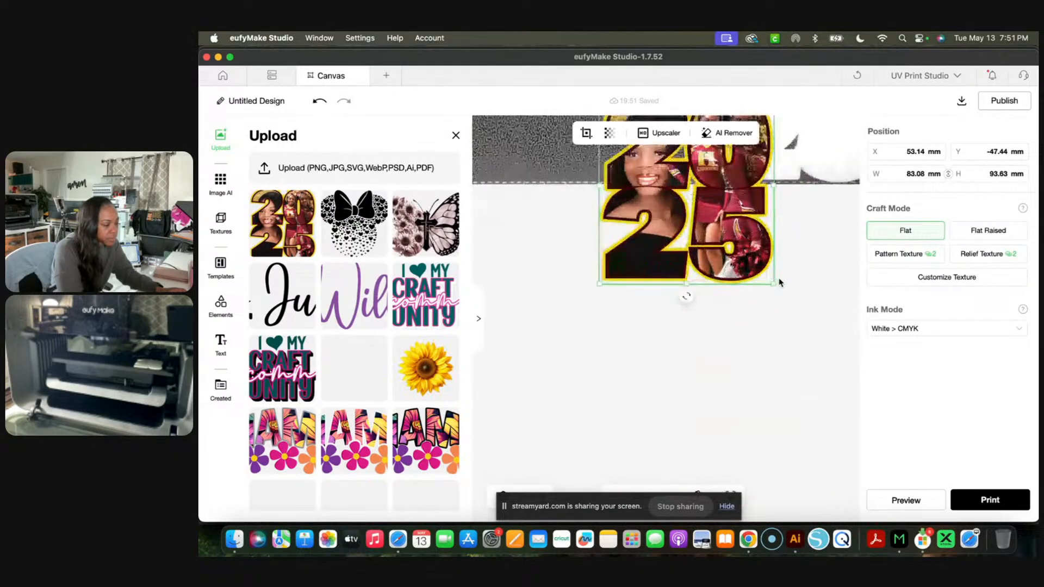
{"action": "left_click", "coordinate": [779, 282]}
{"action": "scroll", "coordinate": [780, 282], "scroll_direction": "up", "scroll_amount": 5}
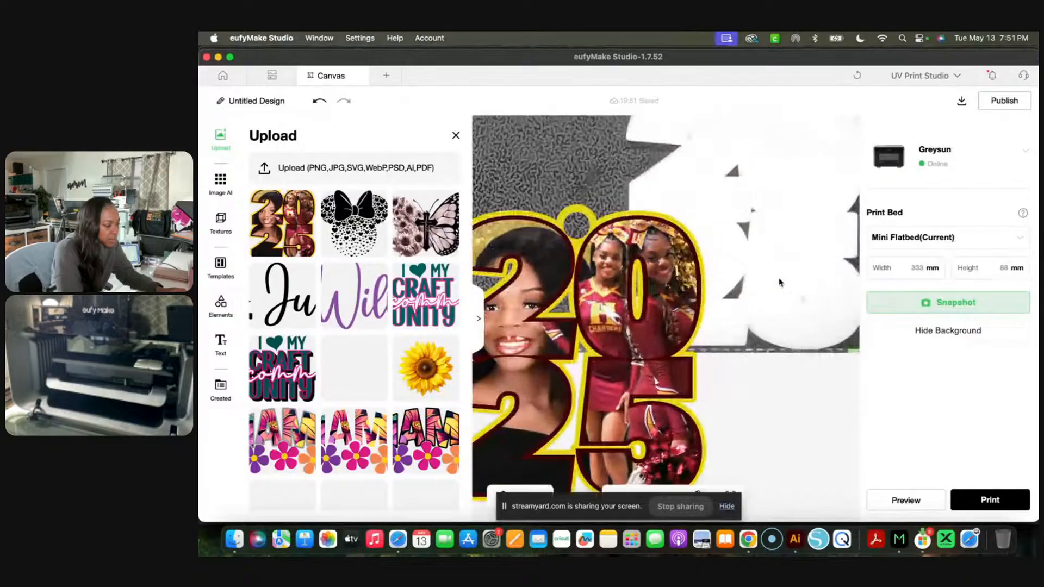
{"action": "left_click_drag", "start_coordinate": [598, 344], "coordinate": [742, 209]}
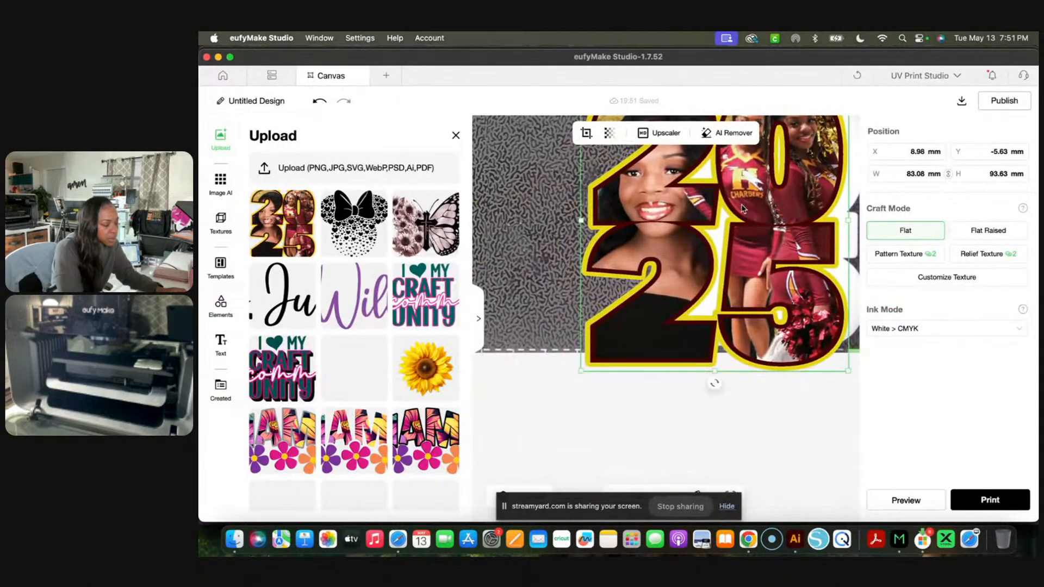
{"action": "scroll", "coordinate": [743, 208], "scroll_direction": "up", "scroll_amount": 3}
{"action": "scroll", "coordinate": [744, 208], "scroll_direction": "right", "scroll_amount": 3}
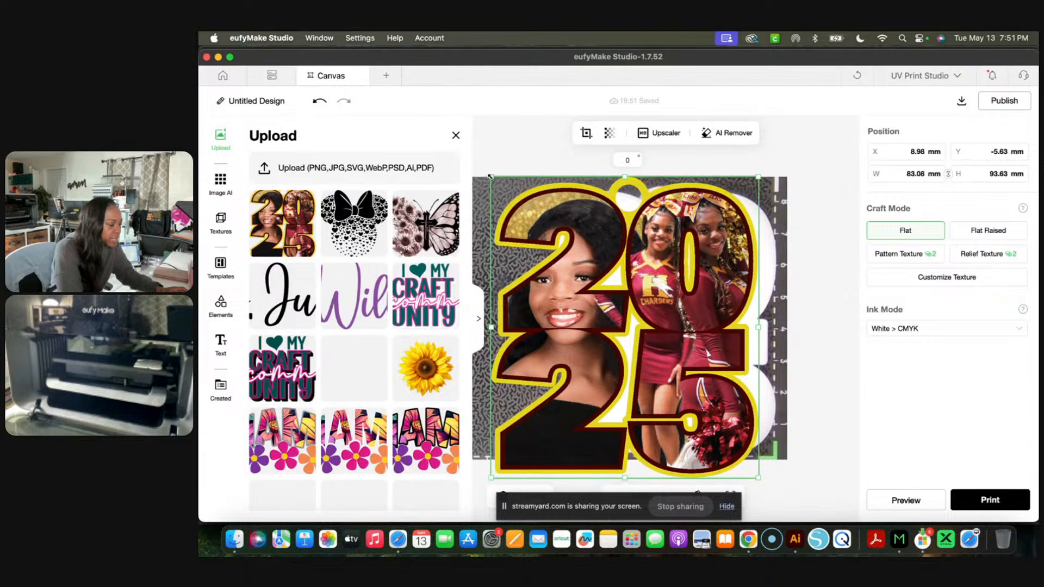
- Shrink the keychain image to about 74.4 × 83.9 mm and align it over the blank at about X 4 mm, Y 1 mm
{"action": "left_click_drag", "start_coordinate": [491, 177], "coordinate": [520, 206]}
{"action": "left_click_drag", "start_coordinate": [616, 300], "coordinate": [632, 274]}
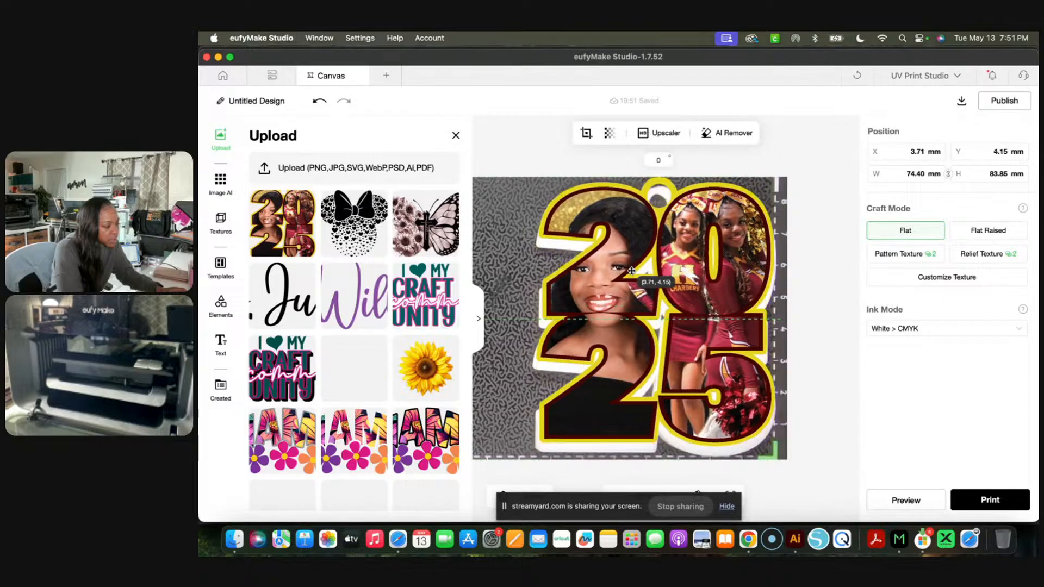
{"action": "scroll", "coordinate": [632, 274], "scroll_direction": "up", "scroll_amount": 4, "text": "ctrl"}
{"action": "scroll", "coordinate": [631, 274], "scroll_direction": "down", "scroll_amount": 3, "text": "ctrl"}
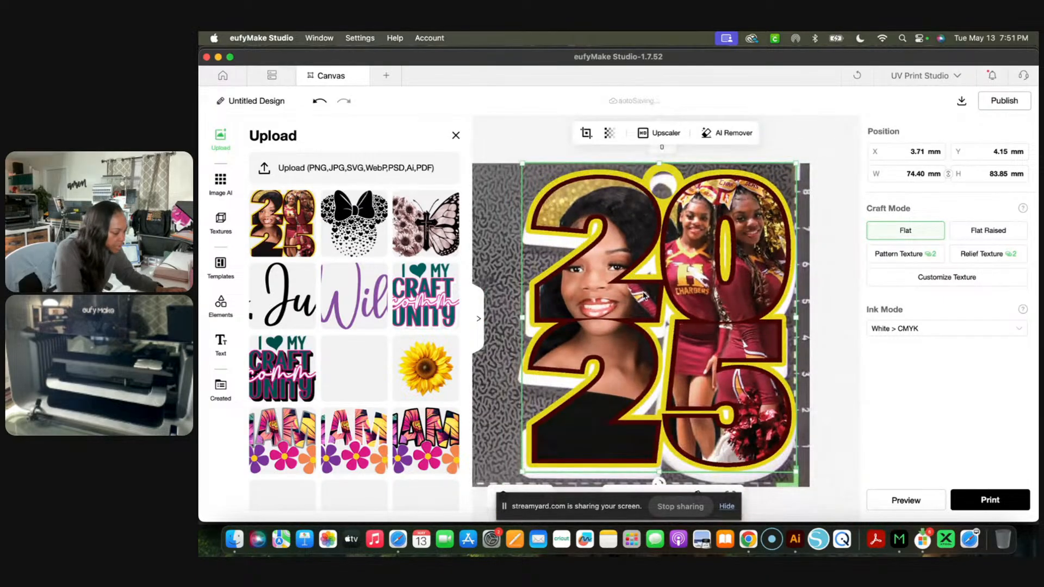
{"action": "left_click_drag", "start_coordinate": [662, 318], "coordinate": [661, 321]}
{"action": "left_click_drag", "start_coordinate": [631, 287], "coordinate": [631, 297]}
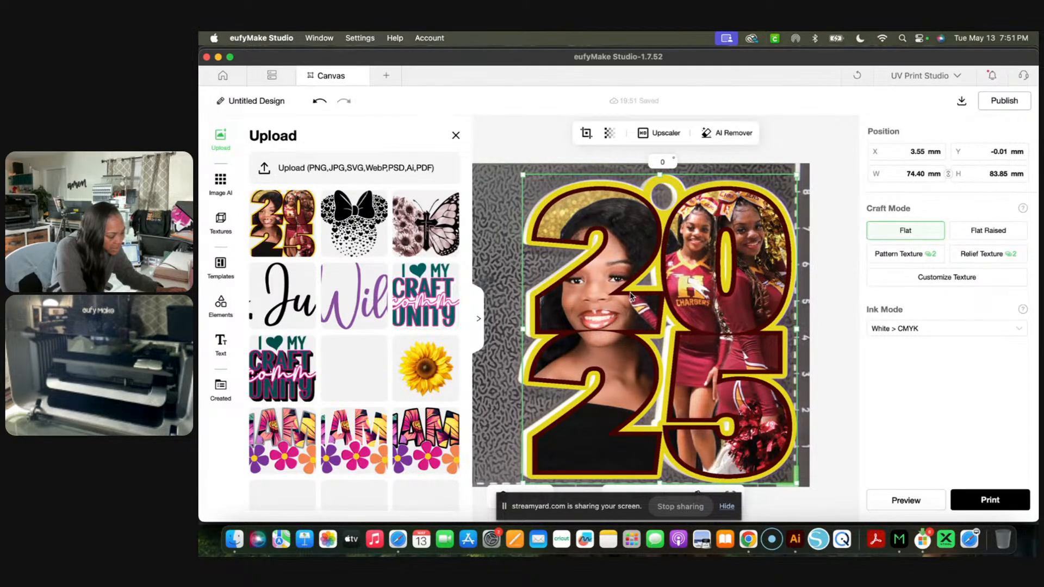
{"action": "scroll", "coordinate": [631, 296], "scroll_direction": "down", "scroll_amount": 1}
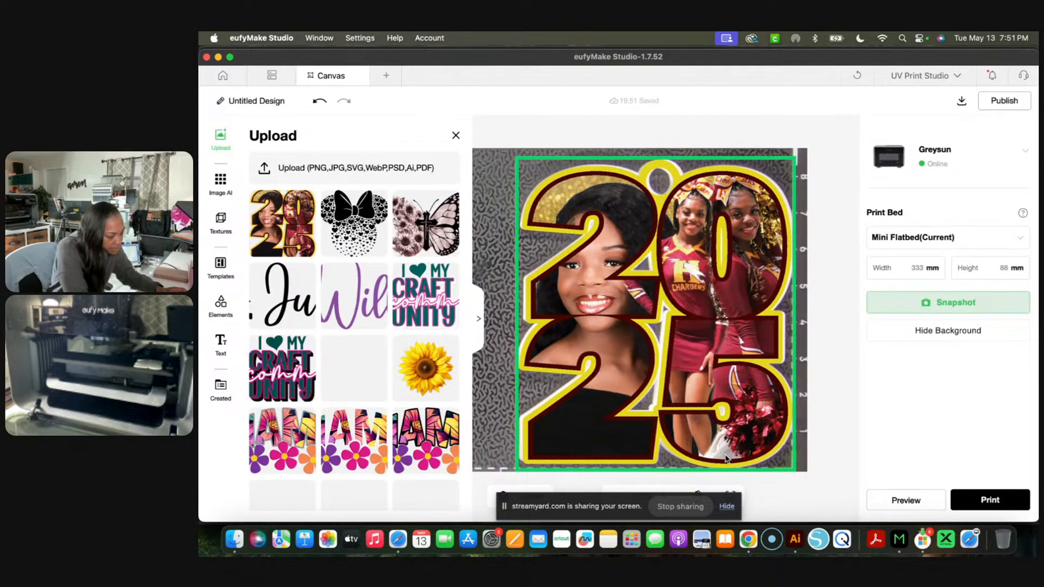
{"action": "left_click", "coordinate": [600, 390]}
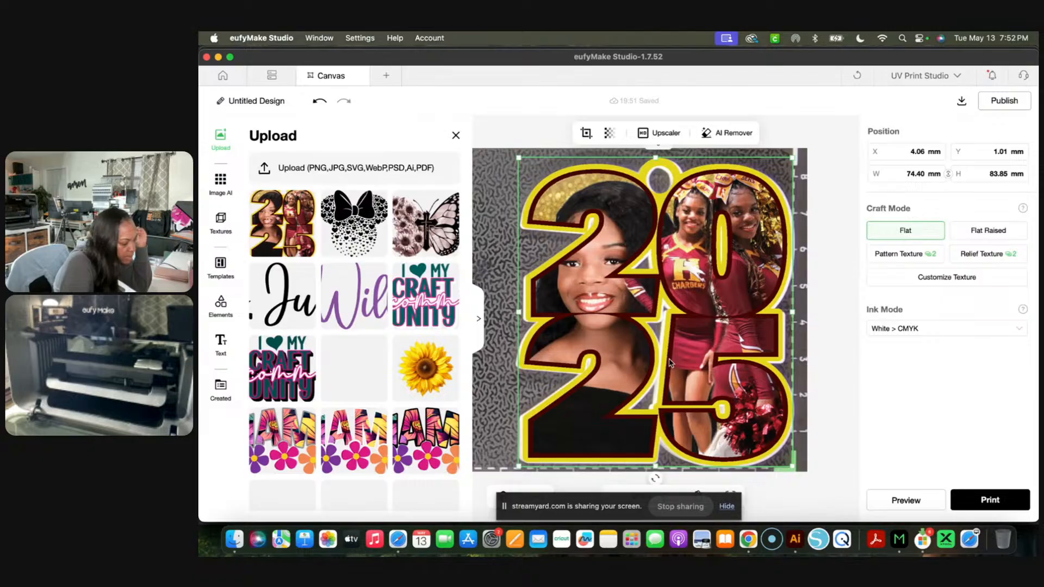
- Take a new snapshot of the mini flatbed and check the keychain image's alignment with the blank
{"action": "left_click", "coordinate": [837, 329]}
{"action": "left_click", "coordinate": [916, 304]}
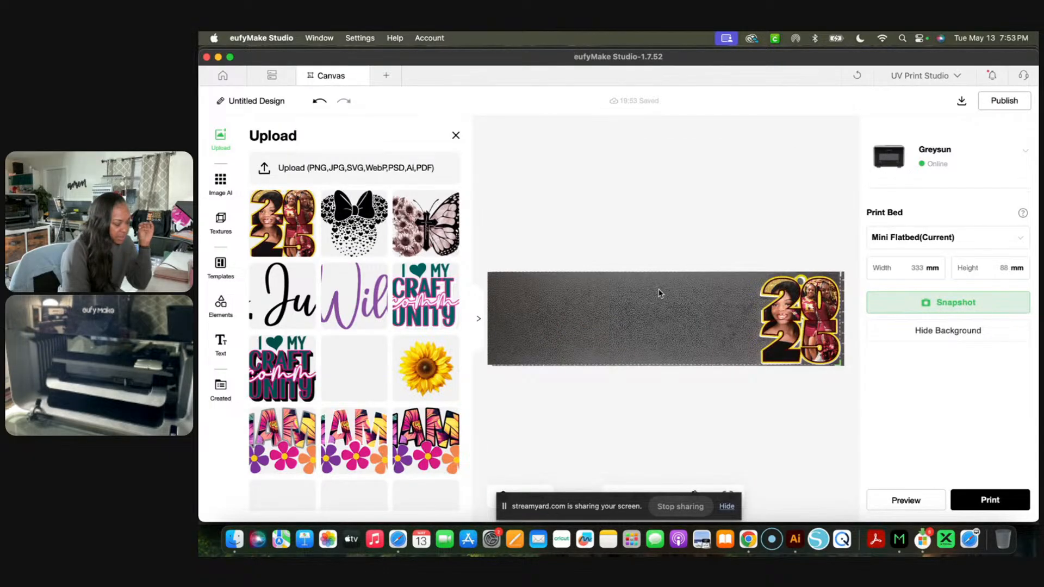
{"action": "scroll", "coordinate": [756, 326], "scroll_direction": "up", "scroll_amount": 5}
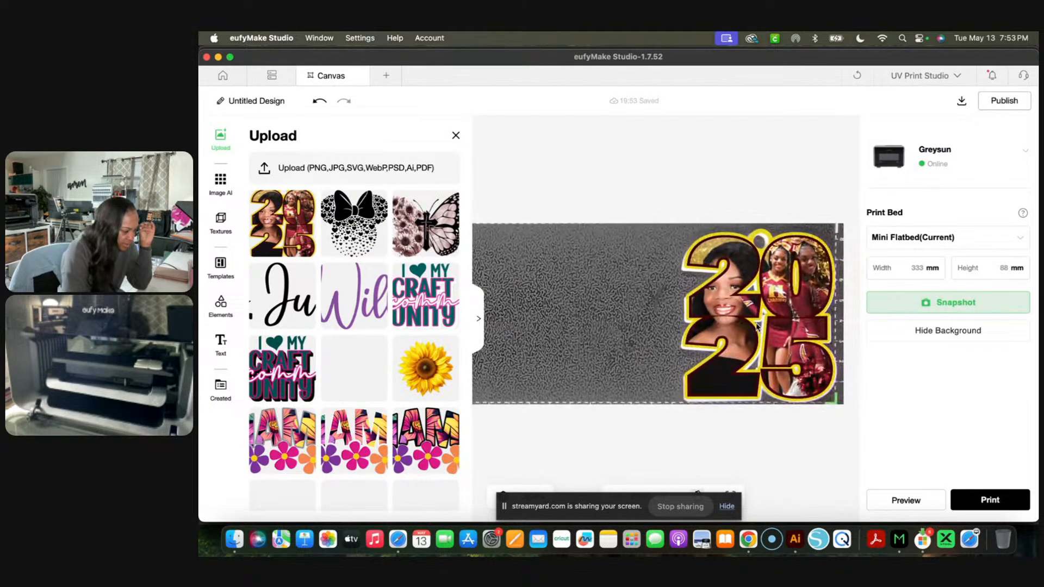
{"action": "scroll", "coordinate": [757, 326], "scroll_direction": "up", "scroll_amount": 4}
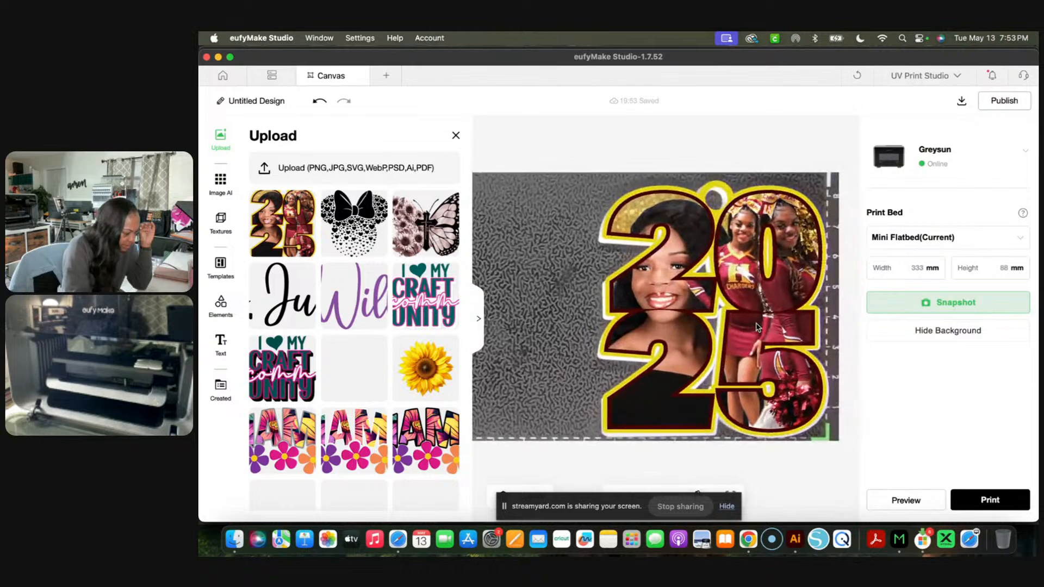
- Enlarge the keychain image to about 75.5 × 84.5 mm, try widening it slightly further, and undo that widening
{"action": "left_click", "coordinate": [707, 250]}
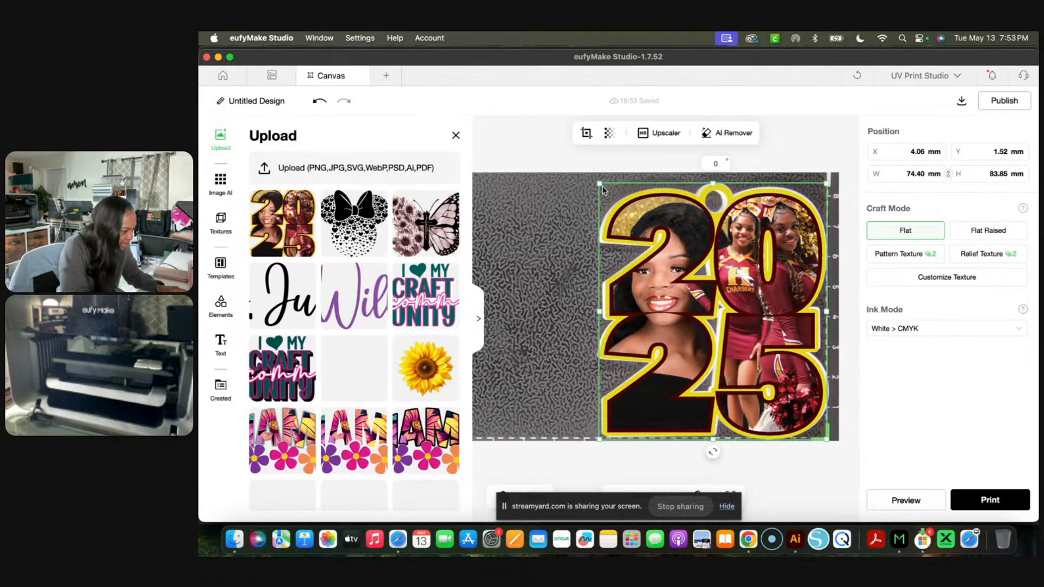
{"action": "left_click_drag", "start_coordinate": [599, 184], "coordinate": [596, 181]}
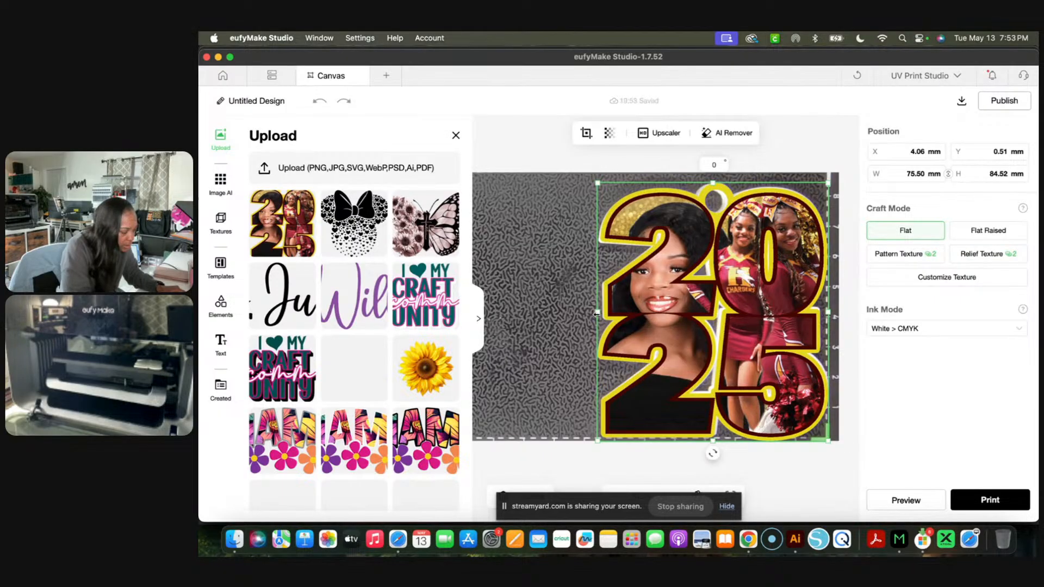
{"action": "left_click_drag", "start_coordinate": [595, 312], "coordinate": [596, 313]}
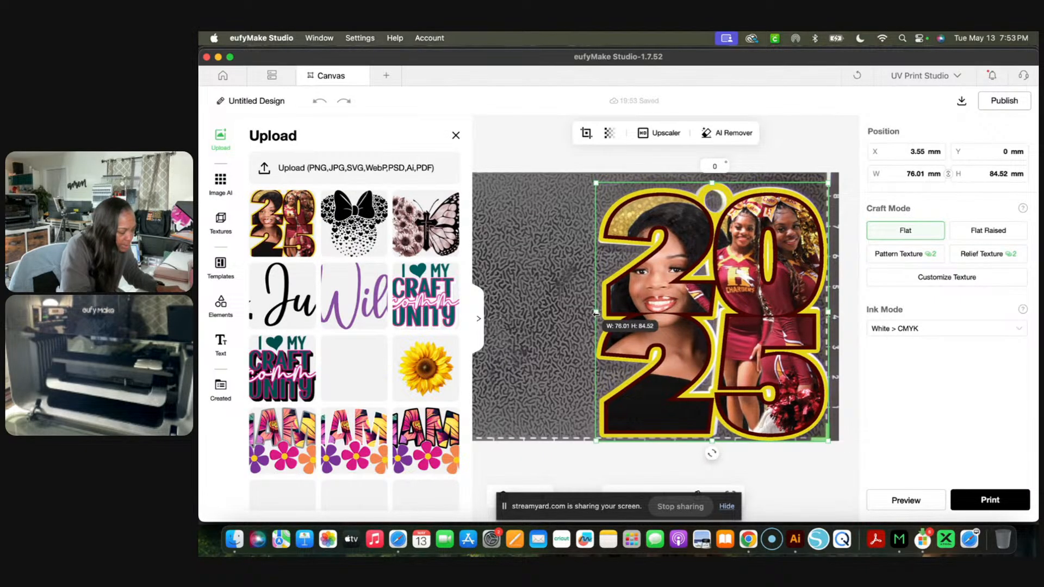
{"action": "left_click", "coordinate": [320, 101]}
{"action": "left_click", "coordinate": [625, 424]}
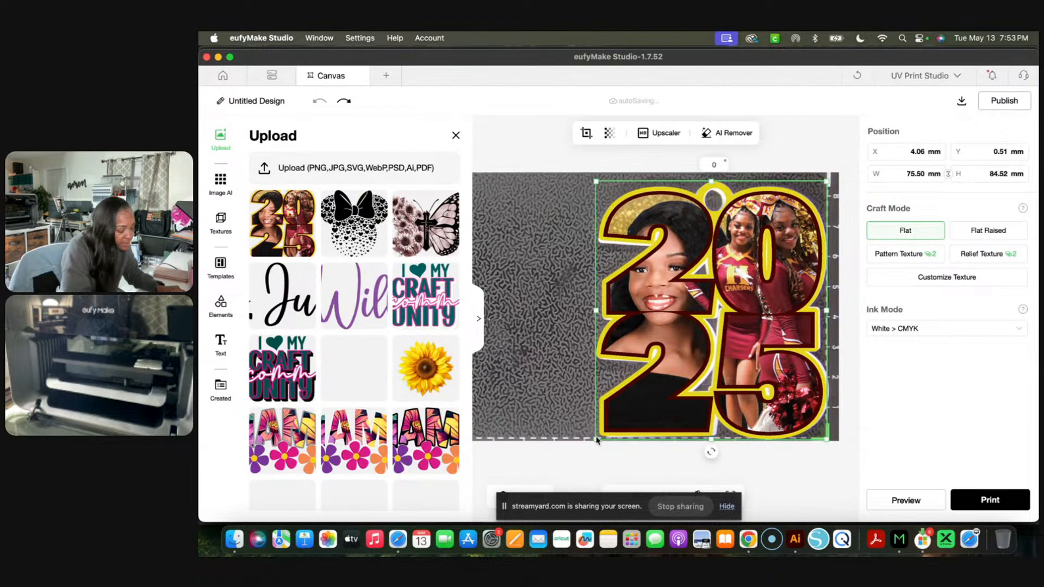
- Fine-tune the keychain image's size to about 75.5 × 84.5 mm and nudge it into line with the blank's outline
{"action": "left_click_drag", "start_coordinate": [594, 442], "coordinate": [593, 443]}
{"action": "key", "text": "Right"}
{"action": "key", "text": "Right"}
{"action": "key", "text": "Right"}
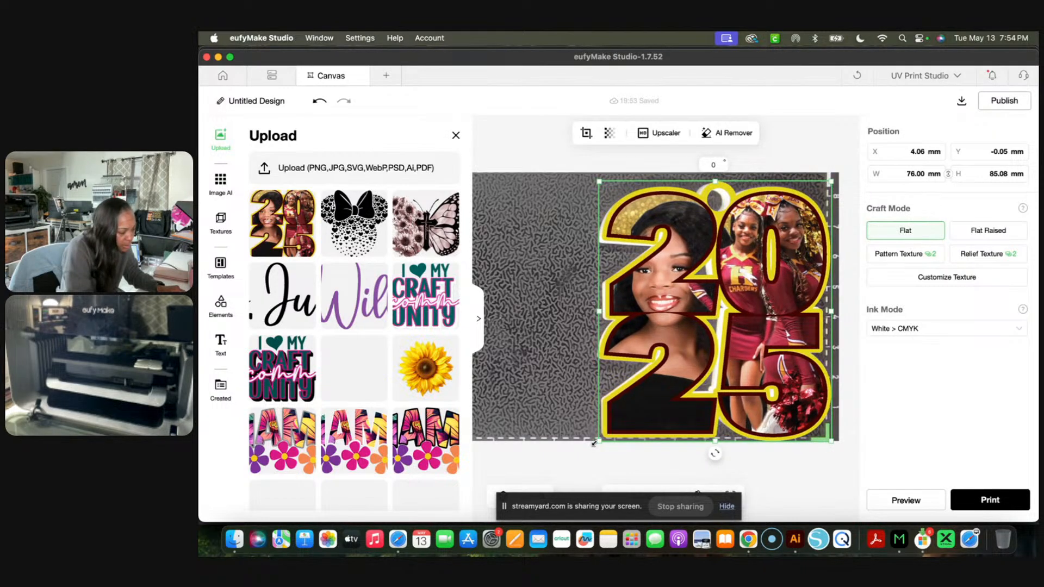
{"action": "key", "text": "Left"}
{"action": "key", "text": "Left"}
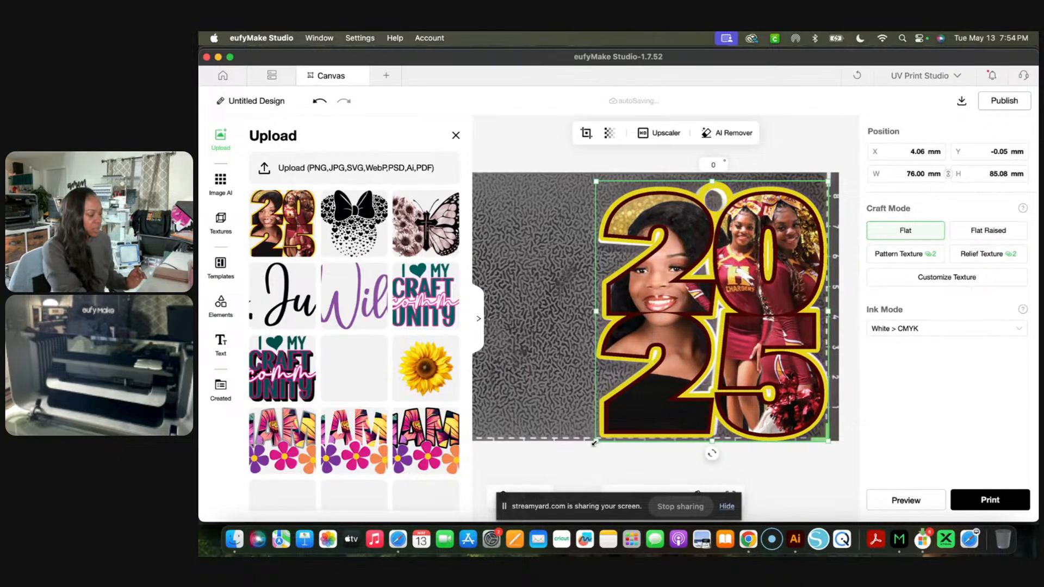
{"action": "key", "text": "Down"}
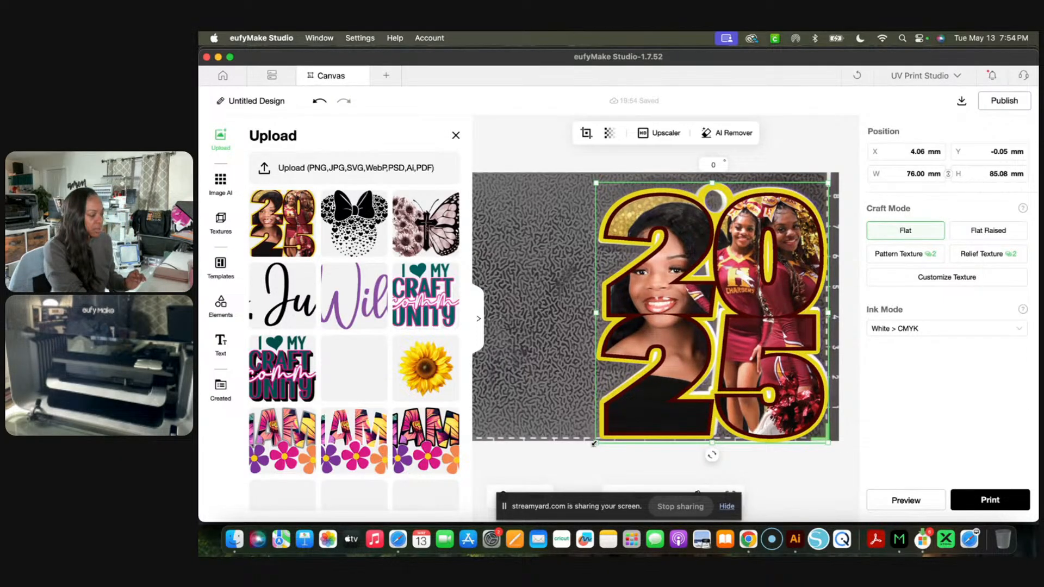
{"action": "key", "text": "Up"}
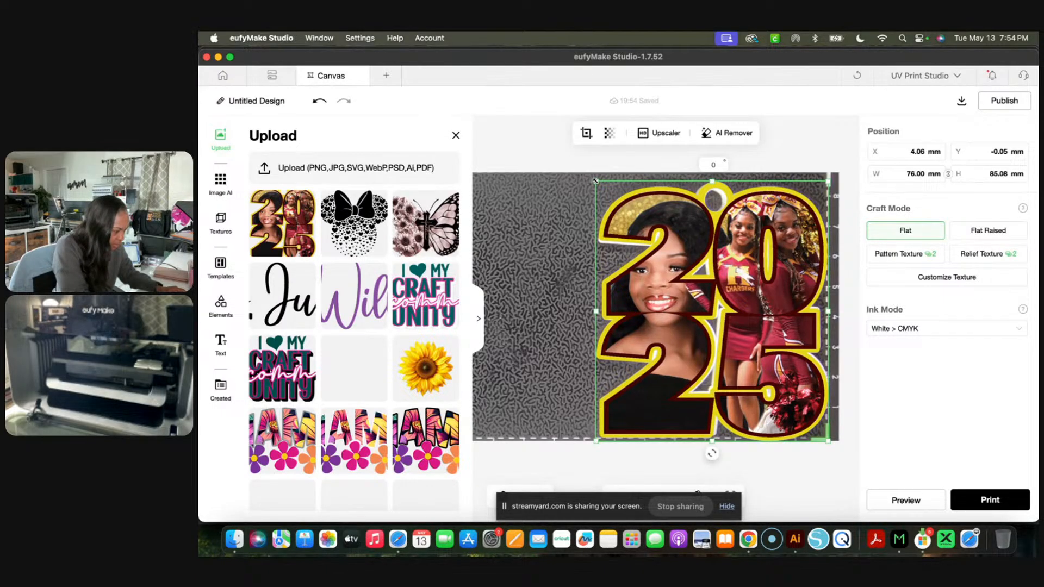
{"action": "left_click_drag", "start_coordinate": [595, 181], "coordinate": [597, 183]}
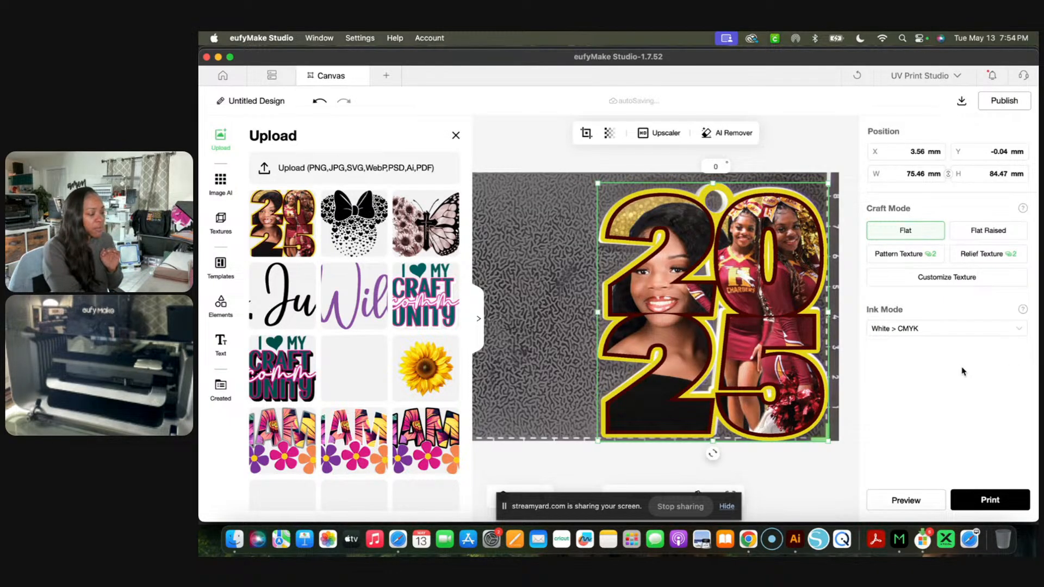
- Review the available ink modes and set the keychain image's ink mode to CMYK
{"action": "left_click", "coordinate": [1019, 329]}
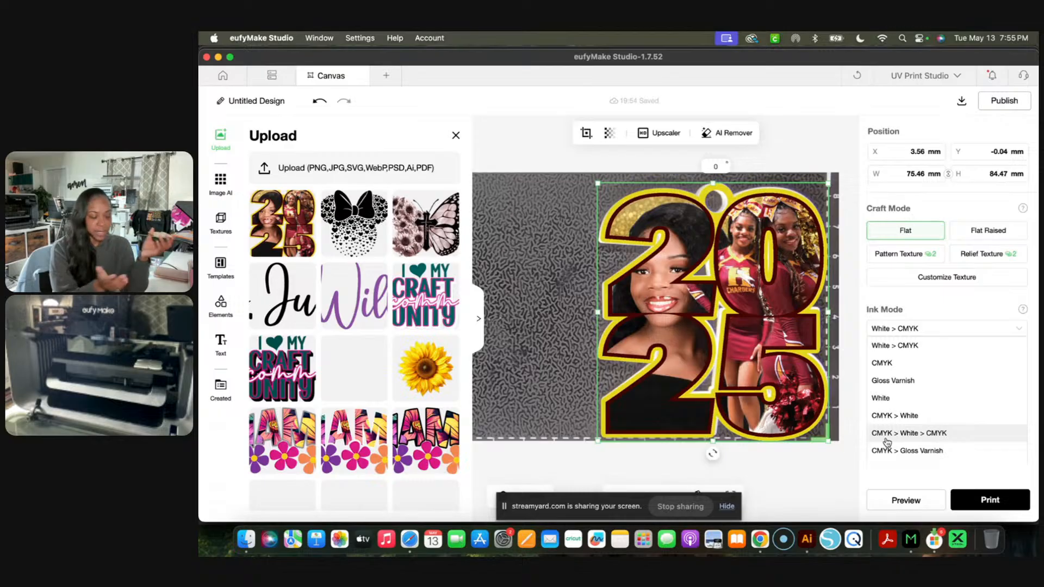
{"action": "scroll", "coordinate": [893, 454], "scroll_direction": "down", "scroll_amount": 1}
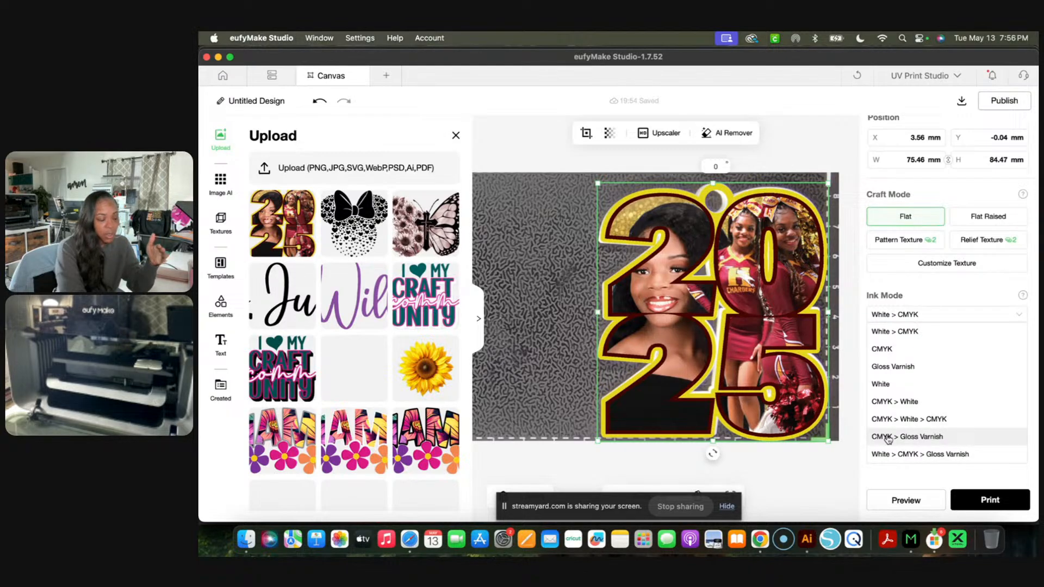
{"action": "left_click", "coordinate": [880, 351]}
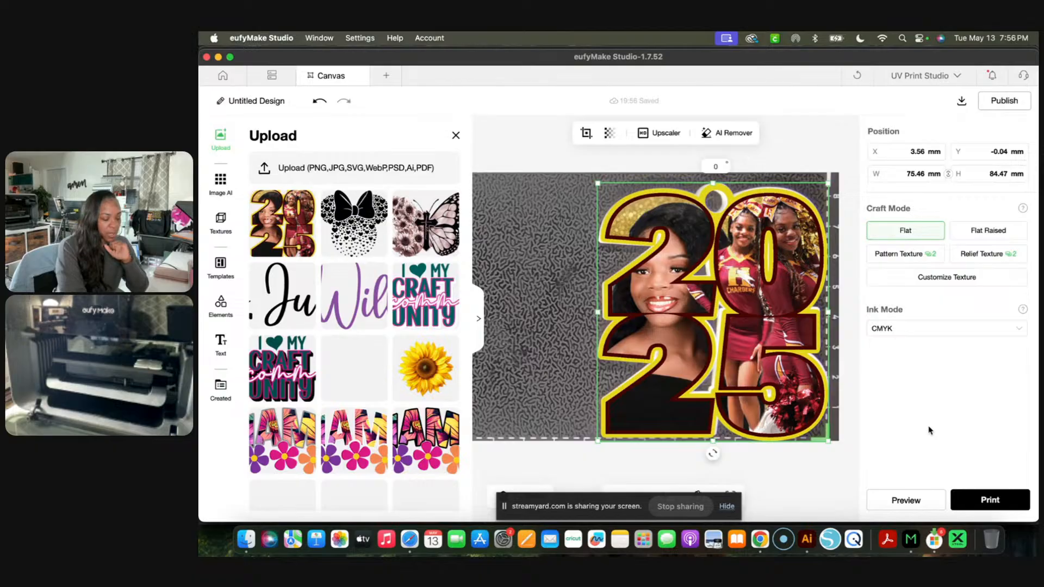
- Proceed to the print settings for the keychain design and set the material to Acrylic
{"action": "left_click", "coordinate": [985, 503]}
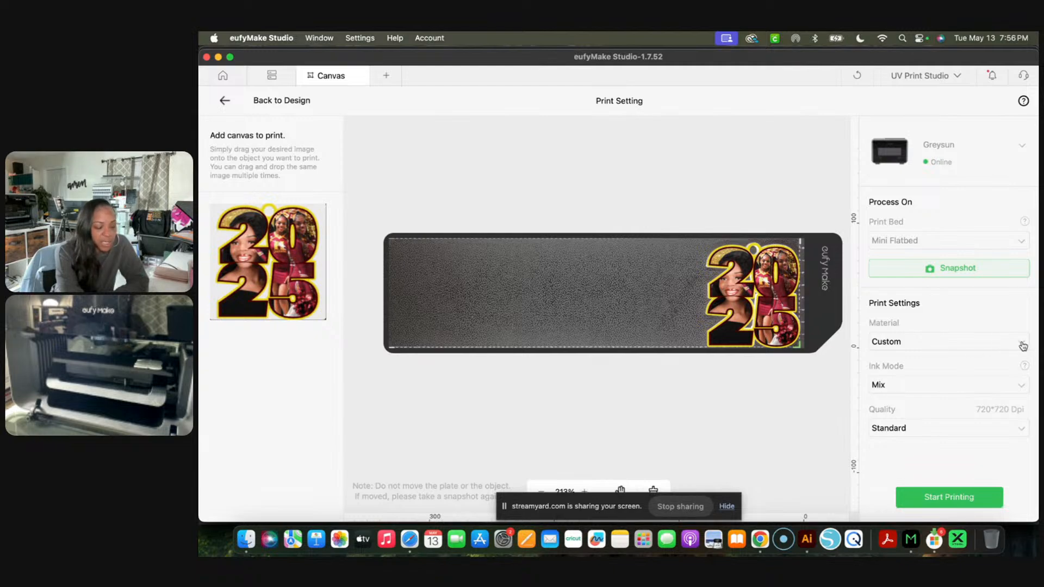
{"action": "left_click", "coordinate": [1017, 344]}
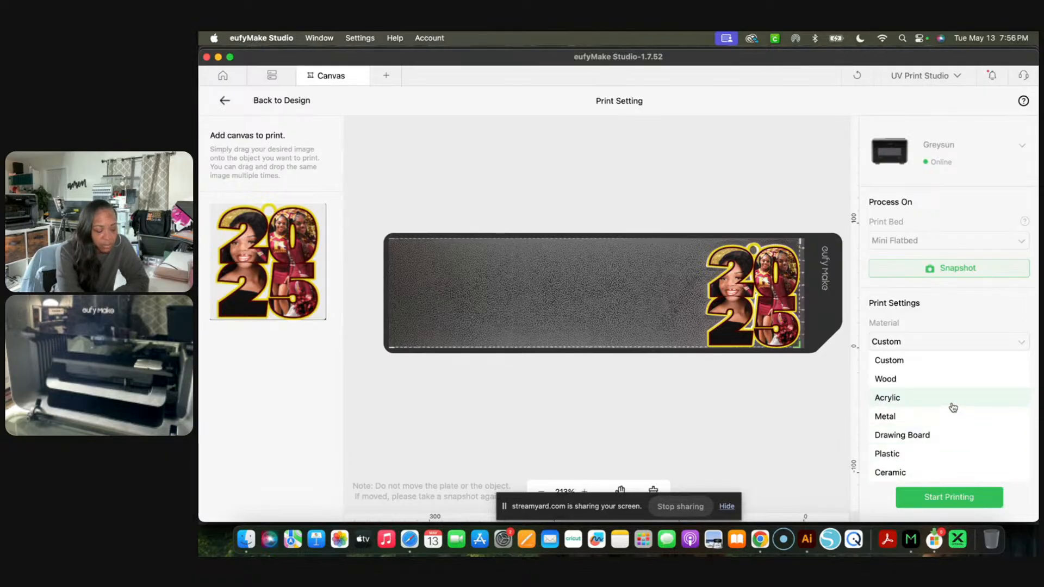
{"action": "left_click", "coordinate": [953, 406]}
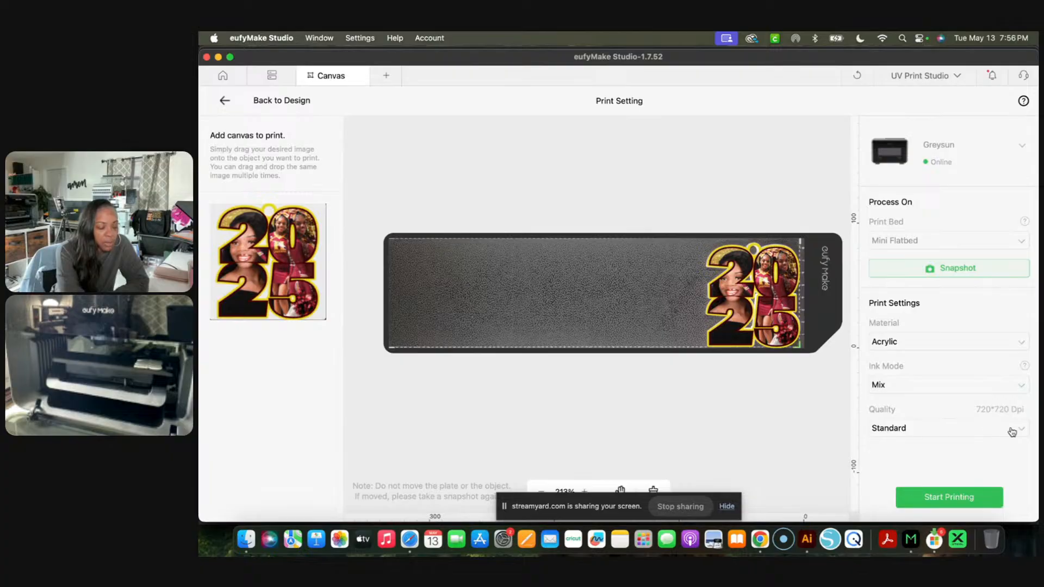
- Try the High Quality 720*1440 dpi print quality and return it to Standard 720*720 dpi
{"action": "left_click", "coordinate": [1022, 429]}
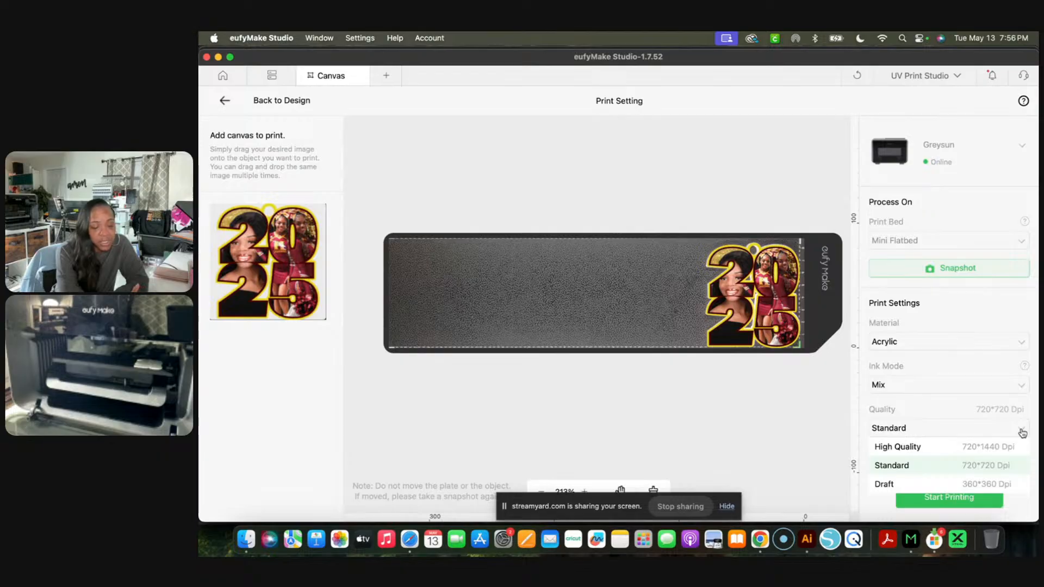
{"action": "left_click", "coordinate": [888, 449]}
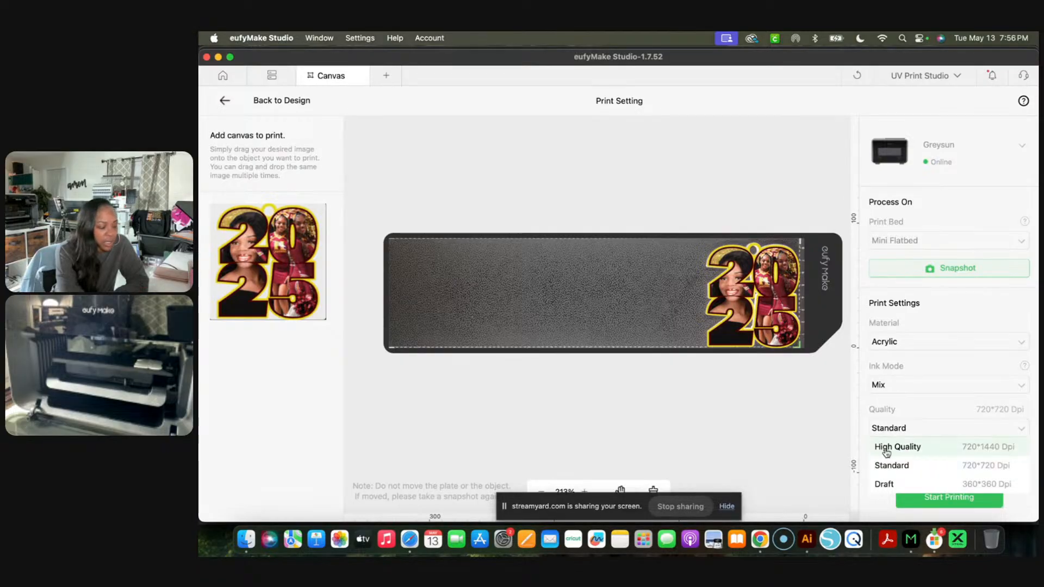
{"action": "left_click", "coordinate": [1021, 431]}
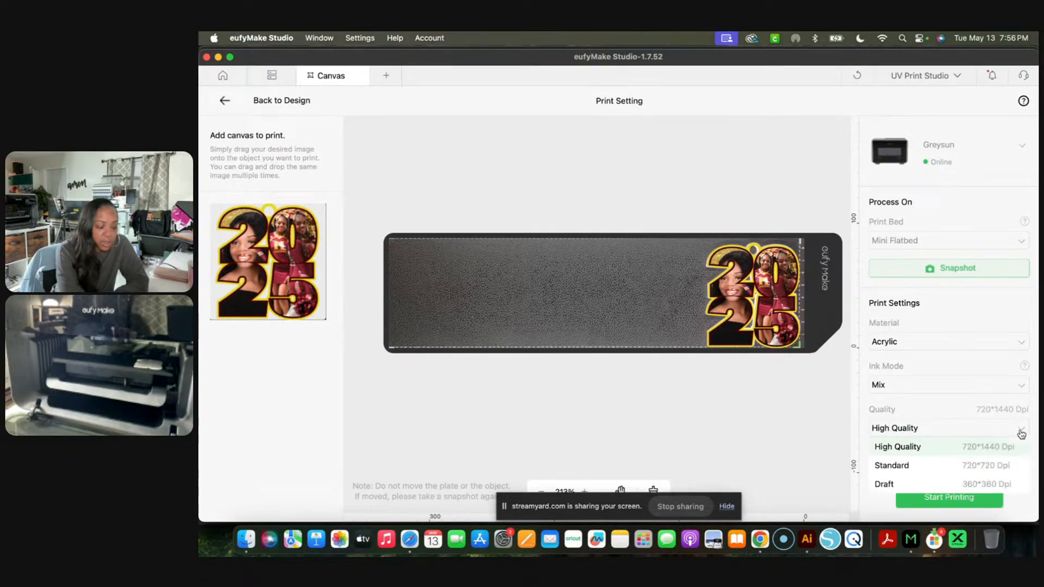
{"action": "left_click", "coordinate": [992, 466]}
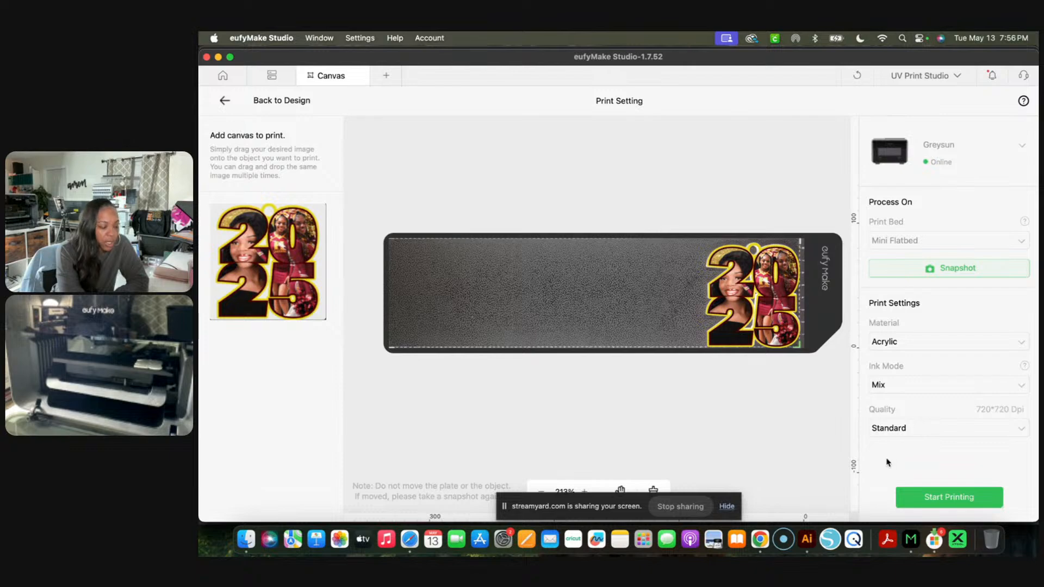
- Review the print job's ink mode options, keep Mix, and send the keychain design to the printer
{"action": "left_click", "coordinate": [1024, 387]}
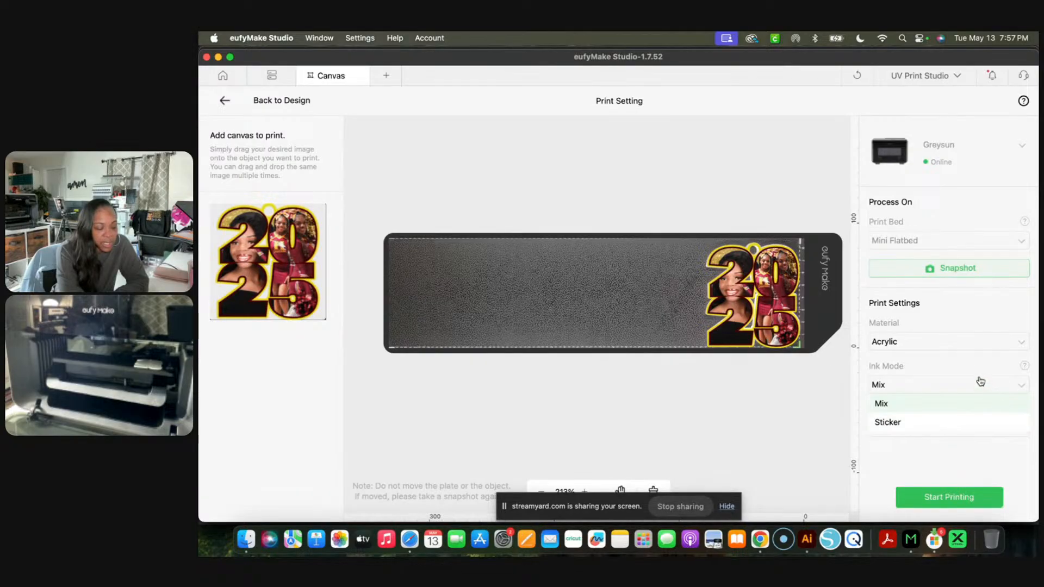
{"action": "left_click", "coordinate": [974, 368]}
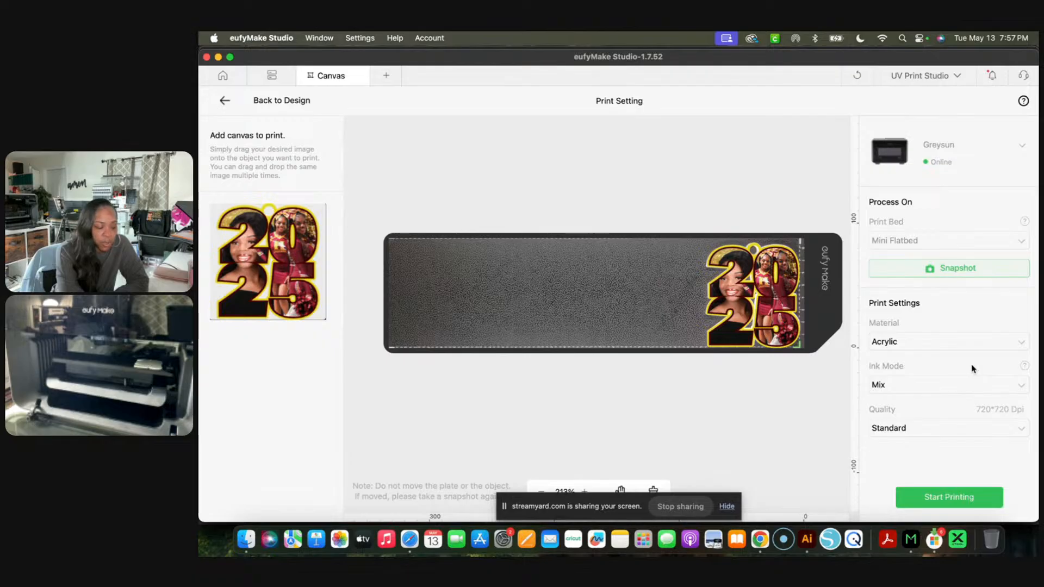
{"action": "left_click", "coordinate": [946, 499]}
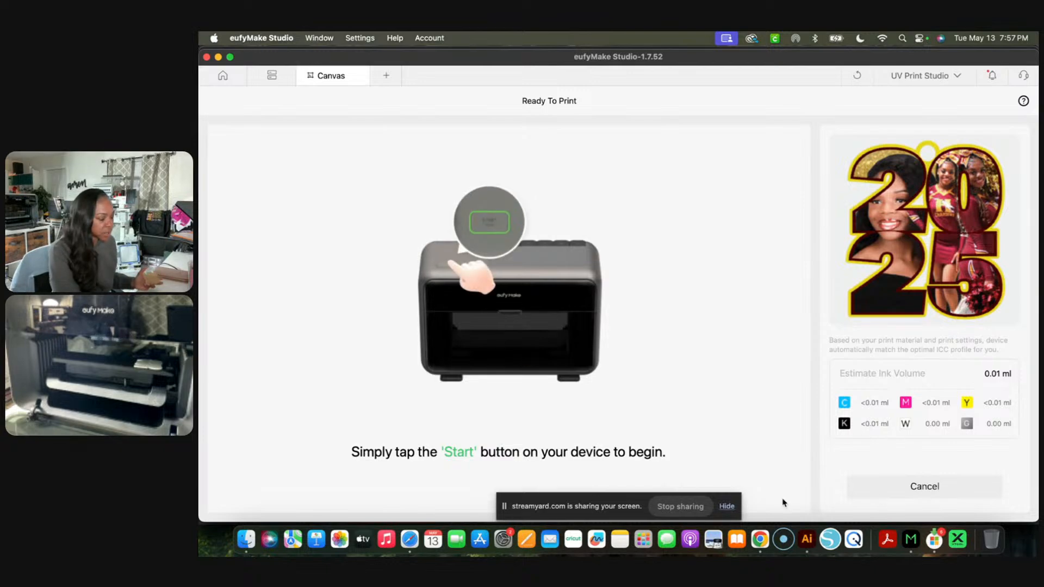
{"action": "left_click", "coordinate": [694, 507]}
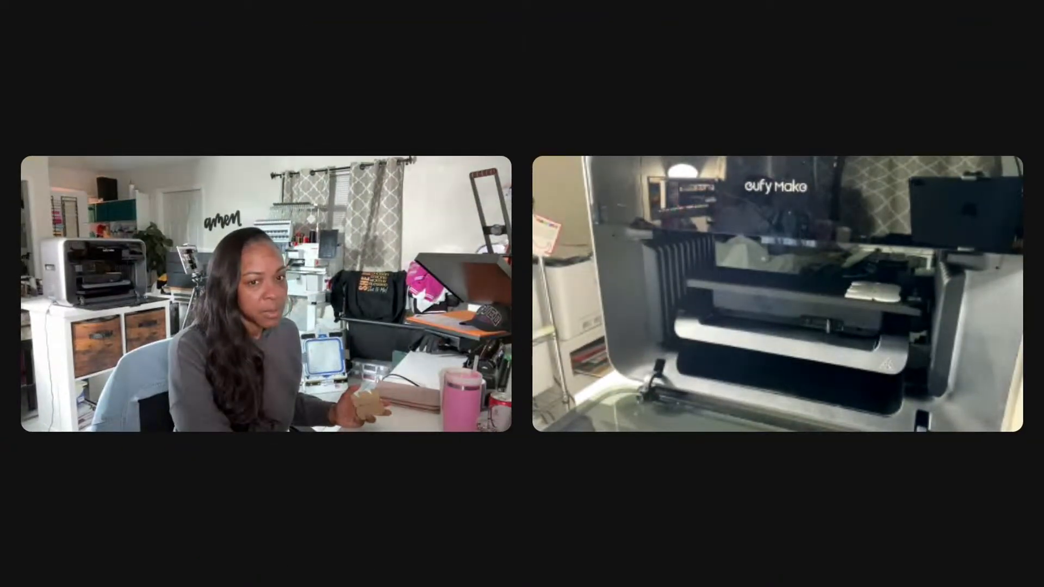
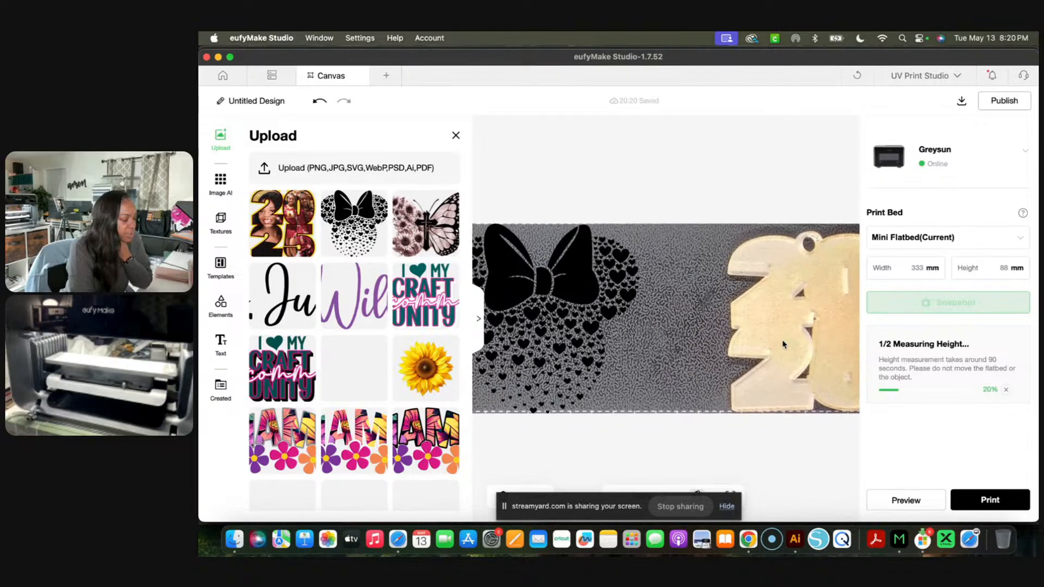
- Shrink the bow-and-hearts design to about 61.4 × 58.6 mm and position it at about X 7, Y 12.2 mm
{"action": "left_click", "coordinate": [579, 300]}
{"action": "left_click_drag", "start_coordinate": [580, 301], "coordinate": [657, 291]}
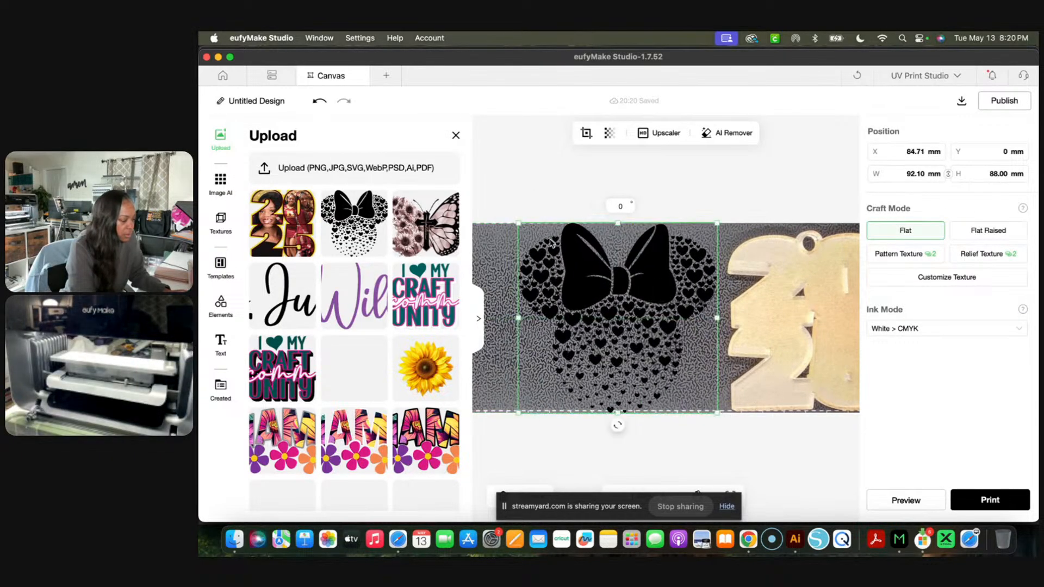
{"action": "left_click", "coordinate": [517, 227]}
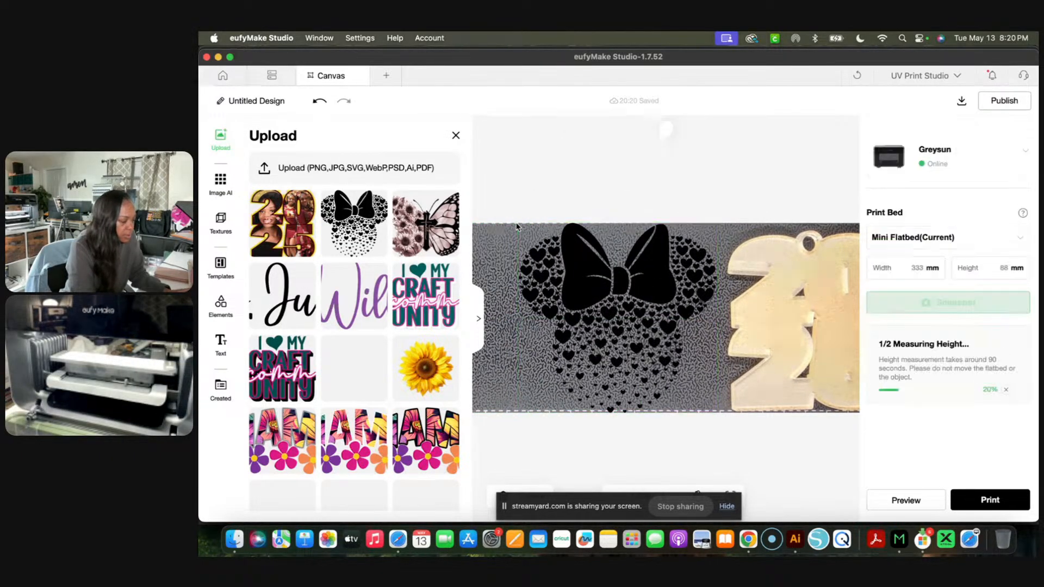
{"action": "left_click", "coordinate": [541, 262]}
{"action": "left_click_drag", "start_coordinate": [518, 224], "coordinate": [584, 286]}
{"action": "left_click_drag", "start_coordinate": [635, 325], "coordinate": [735, 312]}
{"action": "left_click_drag", "start_coordinate": [632, 314], "coordinate": [698, 298]}
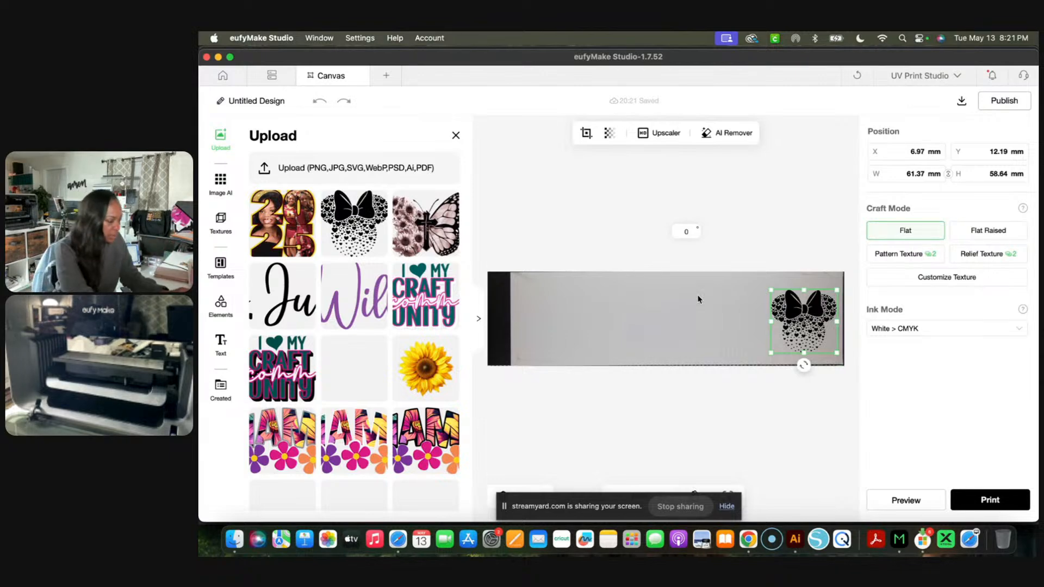
- Enlarge the bow-and-hearts design to about 65 × 62.1 mm and move it to about X 4.8, Y 9.4 mm
{"action": "left_click", "coordinate": [698, 299]}
{"action": "scroll", "coordinate": [778, 333], "scroll_direction": "right", "scroll_amount": 1}
{"action": "scroll", "coordinate": [777, 333], "scroll_direction": "up", "scroll_amount": 4}
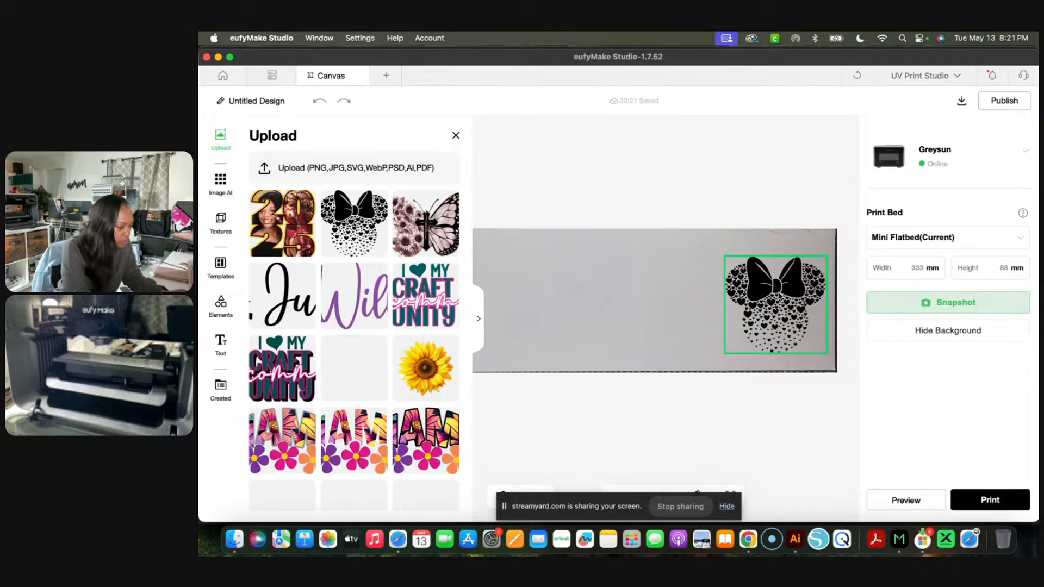
{"action": "left_click", "coordinate": [768, 314]}
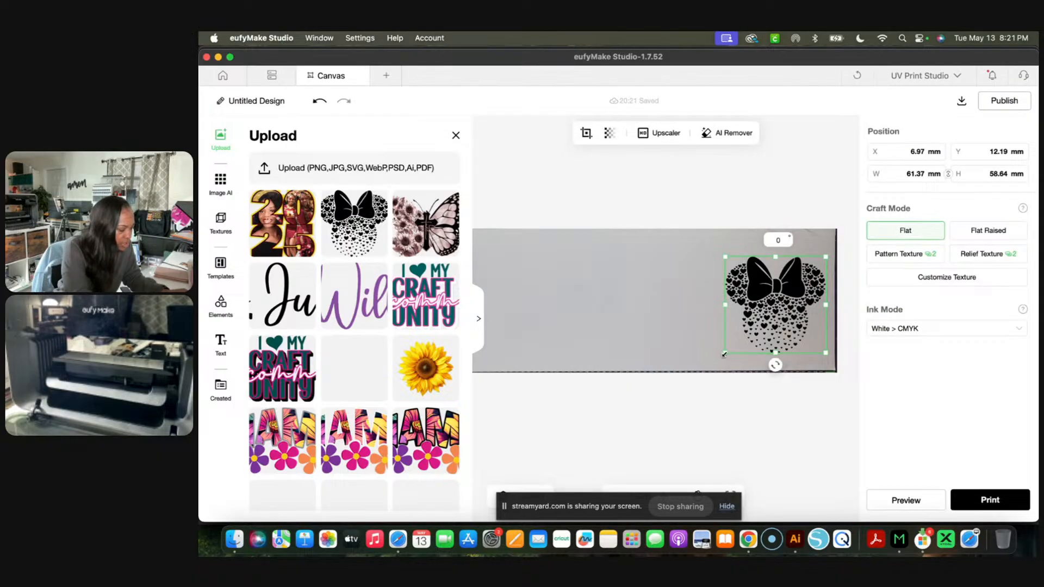
{"action": "left_click_drag", "start_coordinate": [723, 355], "coordinate": [719, 362]}
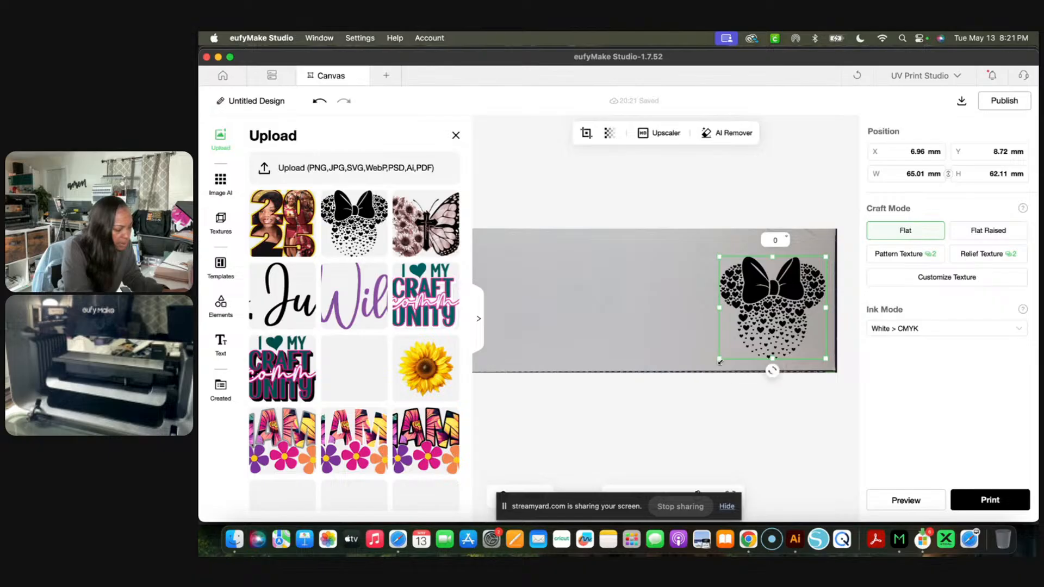
{"action": "left_click_drag", "start_coordinate": [790, 289], "coordinate": [792, 284]}
{"action": "right_click", "coordinate": [792, 285]}
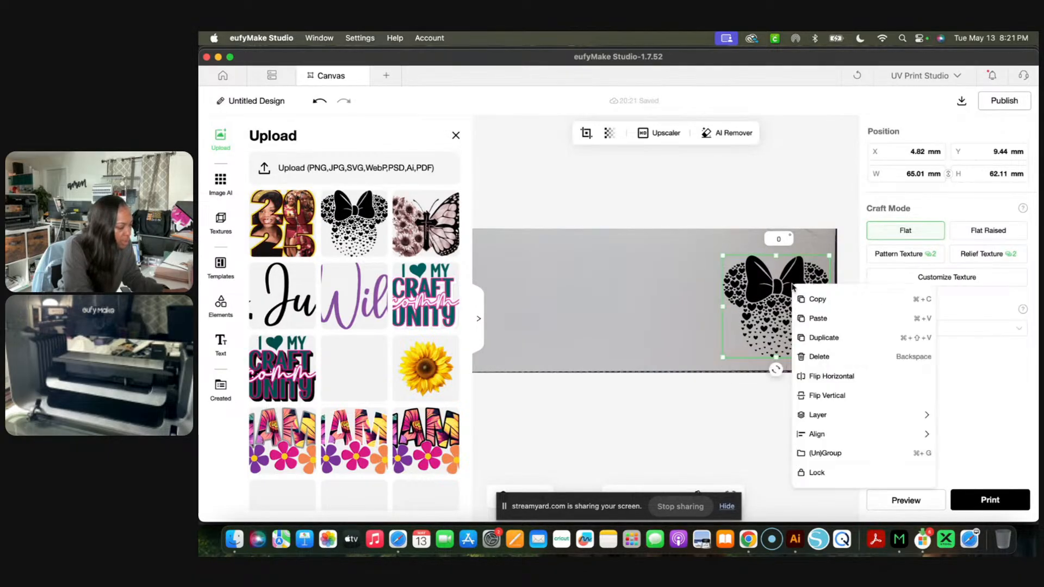
{"action": "left_click", "coordinate": [817, 353]}
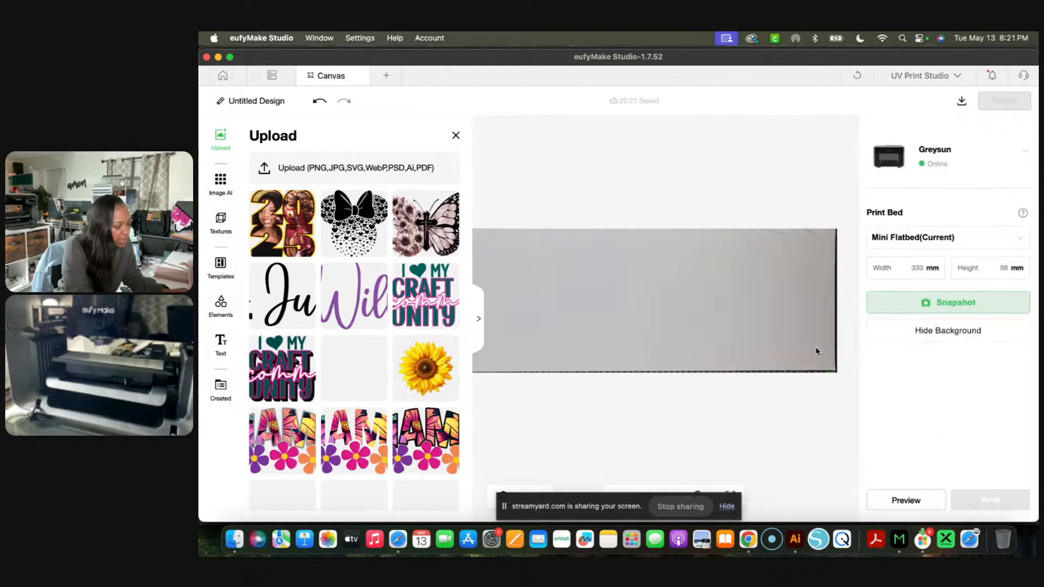
{"action": "left_click", "coordinate": [319, 100]}
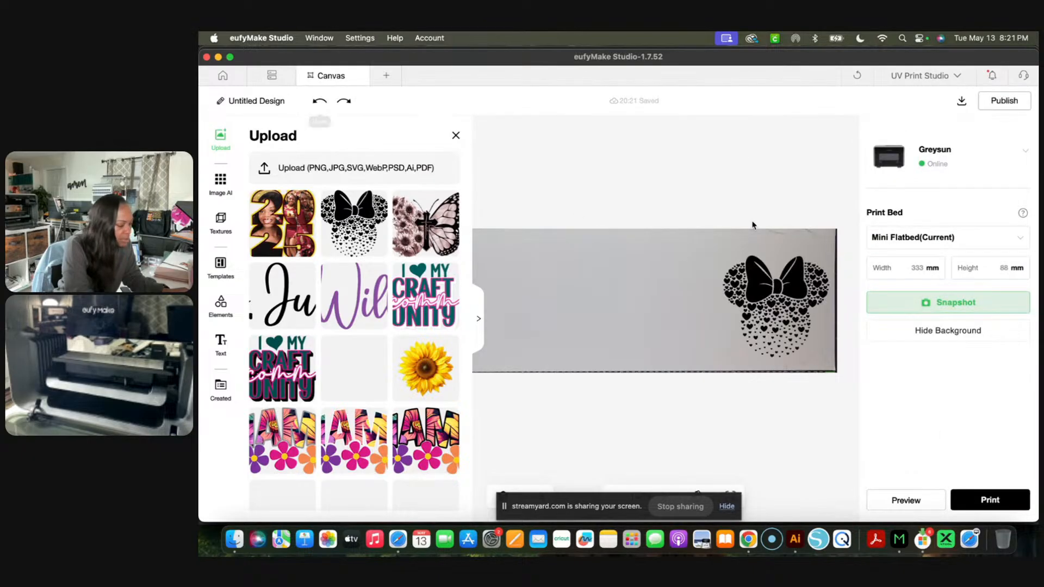
- Duplicate the bow-and-hearts design and place the copy directly to the left of the original on the flatbed
{"action": "left_click", "coordinate": [764, 306]}
{"action": "right_click", "coordinate": [764, 303]}
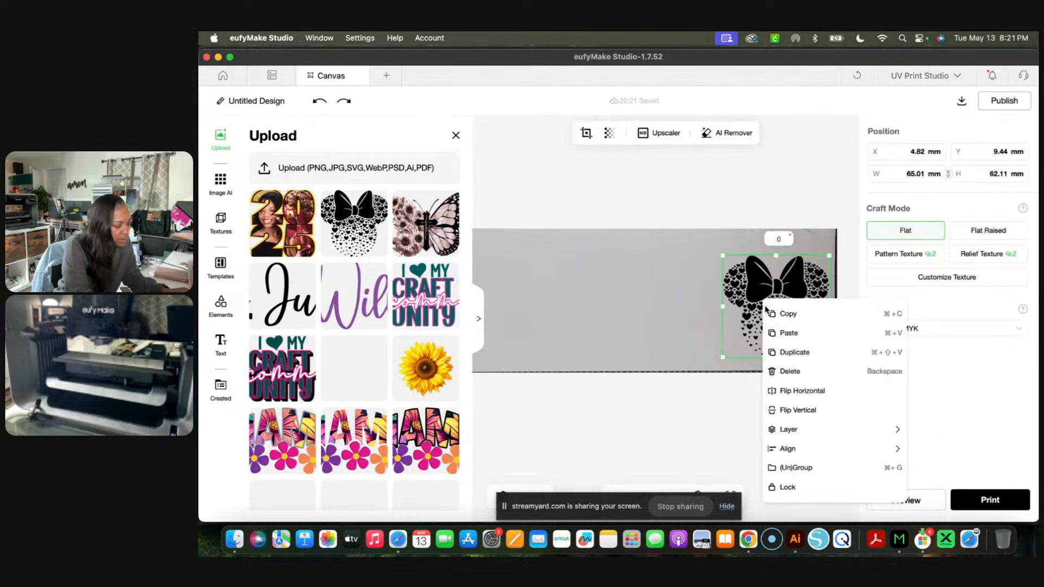
{"action": "left_click", "coordinate": [788, 352]}
{"action": "left_click_drag", "start_coordinate": [781, 321], "coordinate": [653, 292]}
{"action": "scroll", "coordinate": [652, 292], "scroll_direction": "left", "scroll_amount": 2}
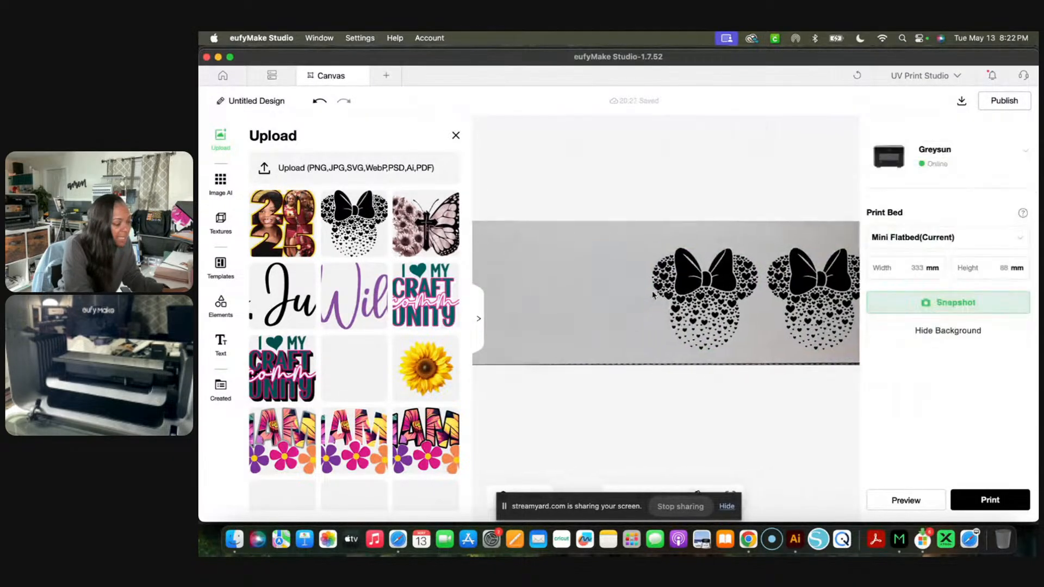
- Make a third copy of the bow-and-hearts design and line it up to the left of the second one
{"action": "left_click", "coordinate": [744, 300]}
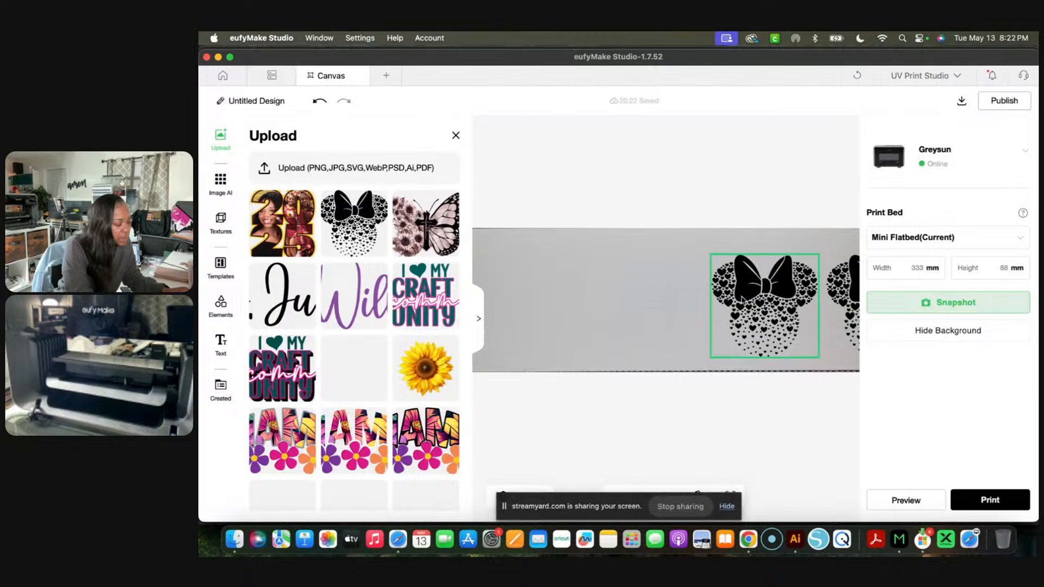
{"action": "right_click", "coordinate": [744, 300]}
{"action": "left_click", "coordinate": [749, 352]}
{"action": "left_click", "coordinate": [855, 304]}
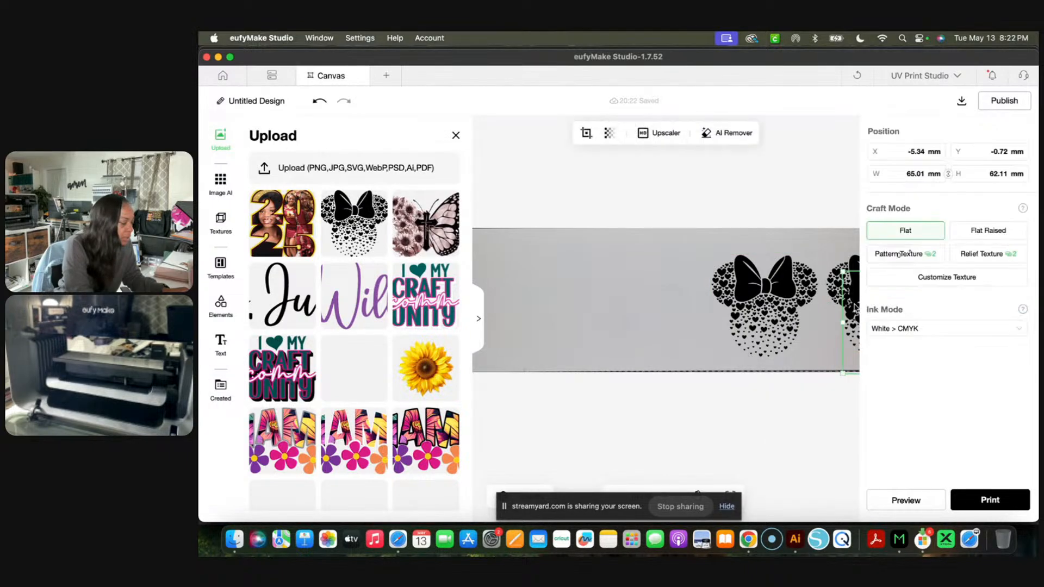
{"action": "left_click_drag", "start_coordinate": [851, 304], "coordinate": [597, 296]}
{"action": "scroll", "coordinate": [597, 296], "scroll_direction": "left", "scroll_amount": 2}
{"action": "left_click", "coordinate": [596, 297]}
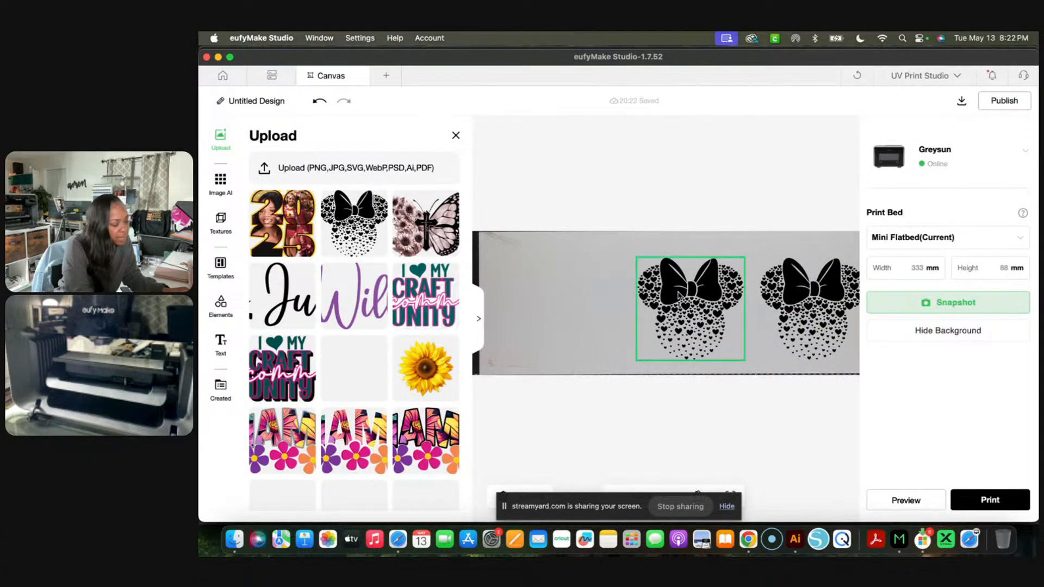
- Add a fourth bow-and-hearts design at the left end of the row, at about X 230.8, Y 9.4 mm
{"action": "right_click", "coordinate": [679, 296]}
{"action": "left_click", "coordinate": [701, 346]}
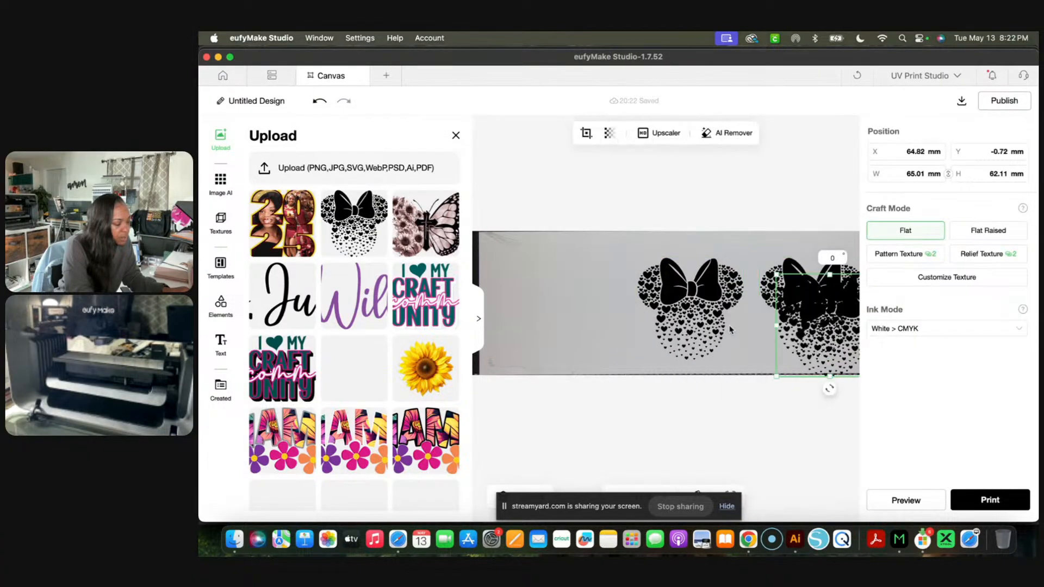
{"action": "left_click_drag", "start_coordinate": [815, 314], "coordinate": [546, 293]}
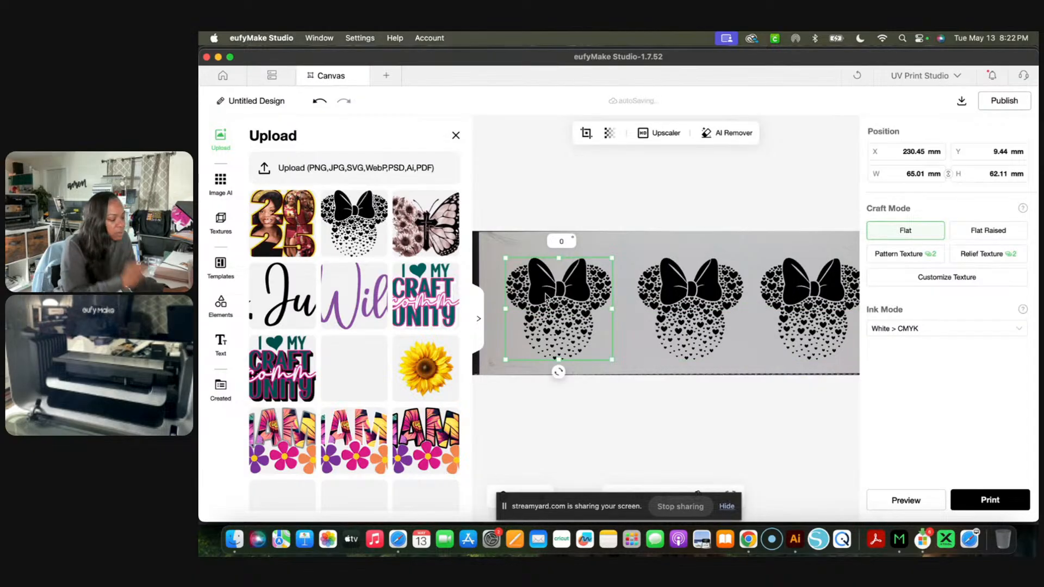
{"action": "scroll", "coordinate": [562, 286], "scroll_direction": "left", "scroll_amount": 1}
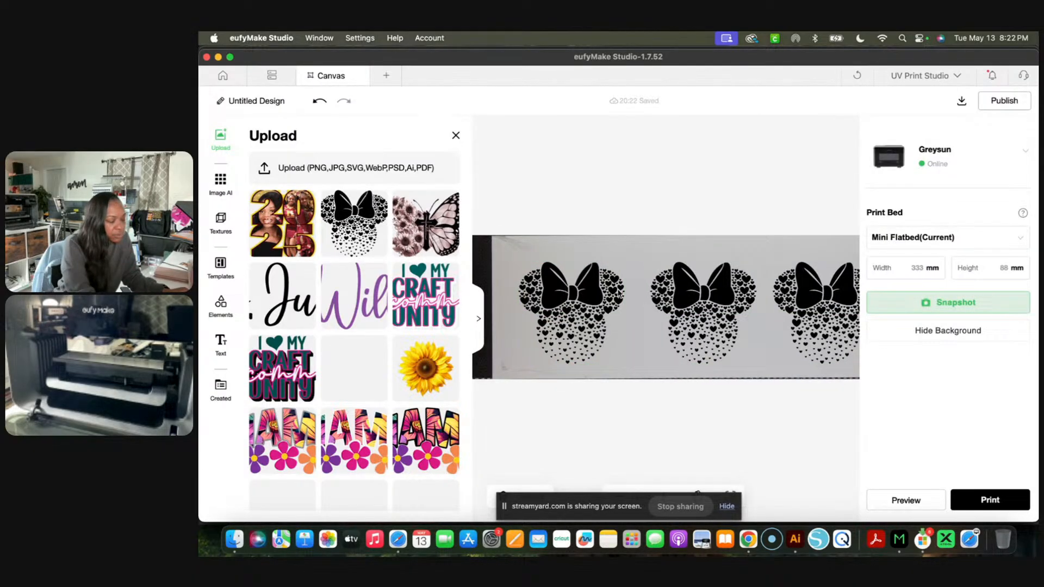
{"action": "left_click", "coordinate": [572, 294]}
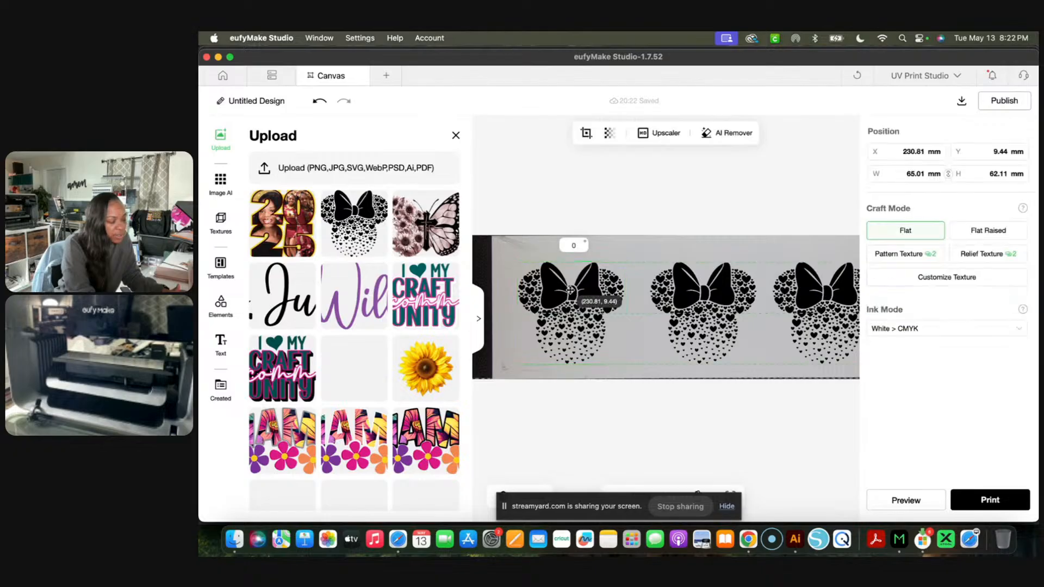
- Adjust the spacing of the copies in the row and shift the rightmost design to about X 8 mm
{"action": "left_click", "coordinate": [702, 305]}
{"action": "left_click_drag", "start_coordinate": [702, 305], "coordinate": [691, 300]}
{"action": "scroll", "coordinate": [691, 297], "scroll_direction": "right", "scroll_amount": 3}
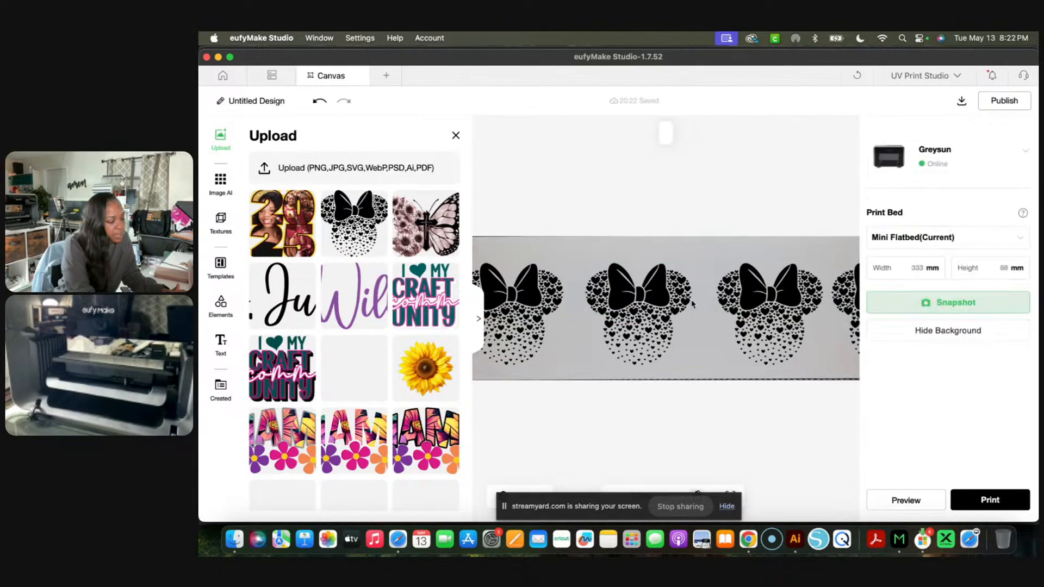
{"action": "left_click_drag", "start_coordinate": [718, 294], "coordinate": [676, 290]}
{"action": "scroll", "coordinate": [712, 290], "scroll_direction": "right", "scroll_amount": 4}
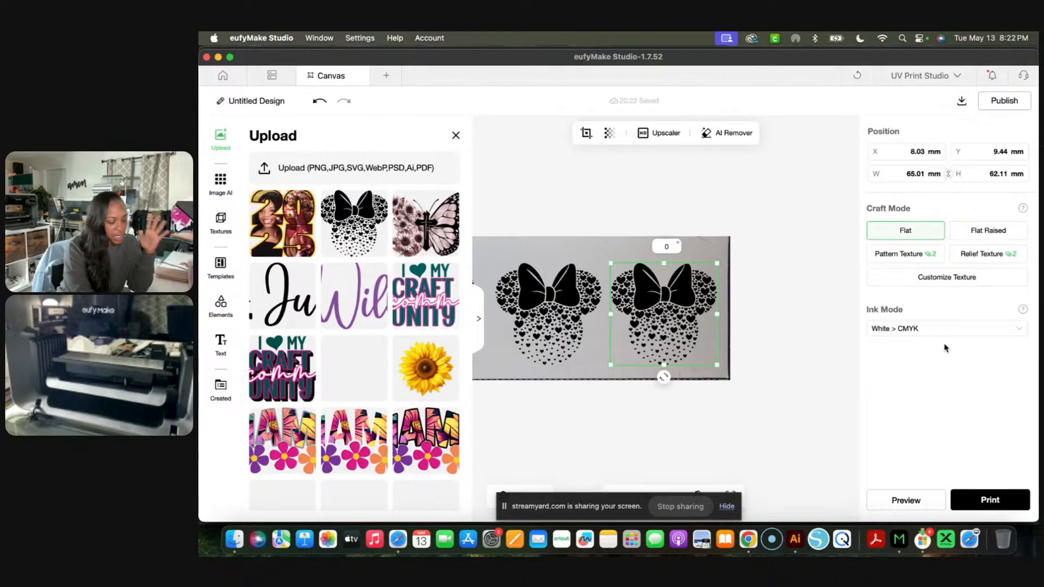
- Check the placement of the remaining designs and move the leftmost one to about X 233.7 mm to even the spacing
{"action": "left_click", "coordinate": [814, 384]}
{"action": "left_click", "coordinate": [553, 302]}
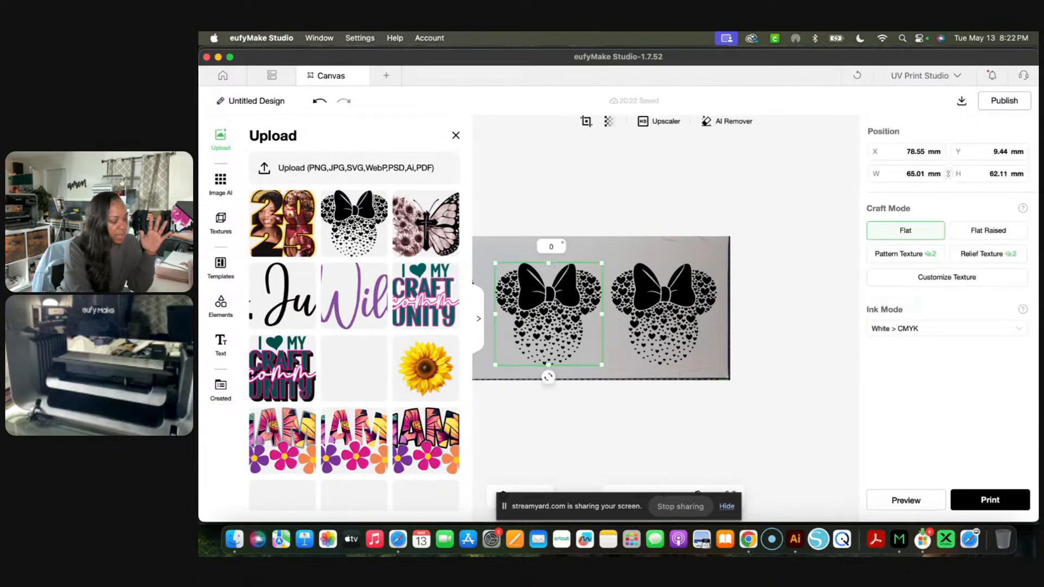
{"action": "scroll", "coordinate": [555, 304], "scroll_direction": "left", "scroll_amount": 3}
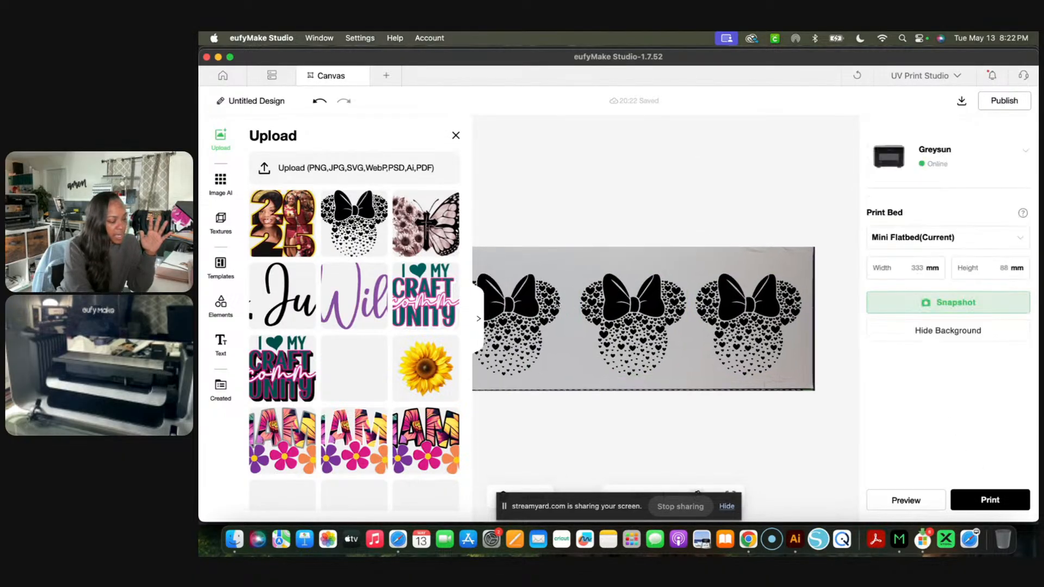
{"action": "left_click", "coordinate": [645, 308]}
{"action": "left_click", "coordinate": [521, 309]}
{"action": "scroll", "coordinate": [521, 309], "scroll_direction": "left", "scroll_amount": 4}
{"action": "left_click", "coordinate": [511, 312]}
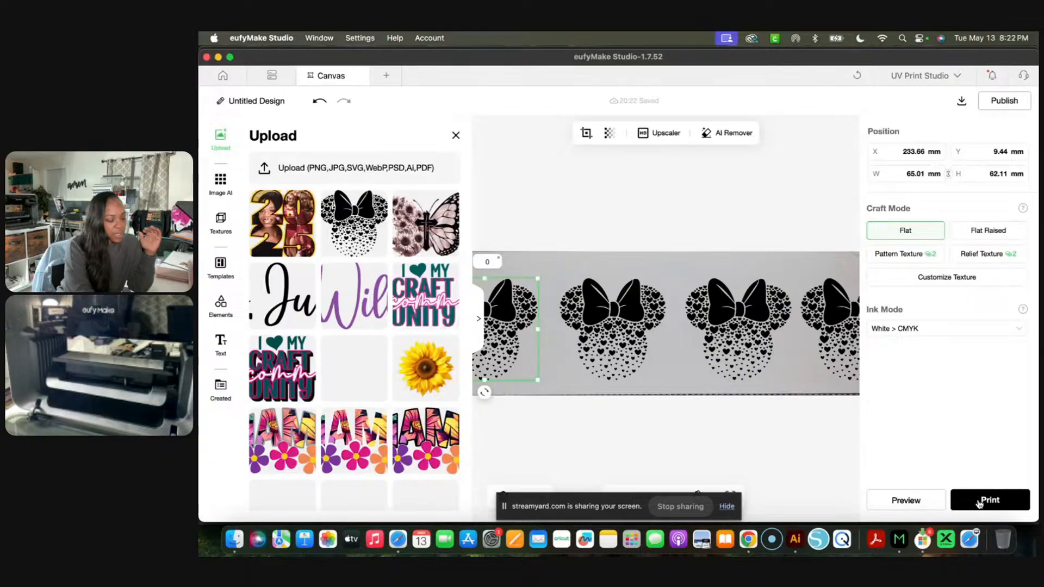
{"action": "left_click", "coordinate": [785, 474]}
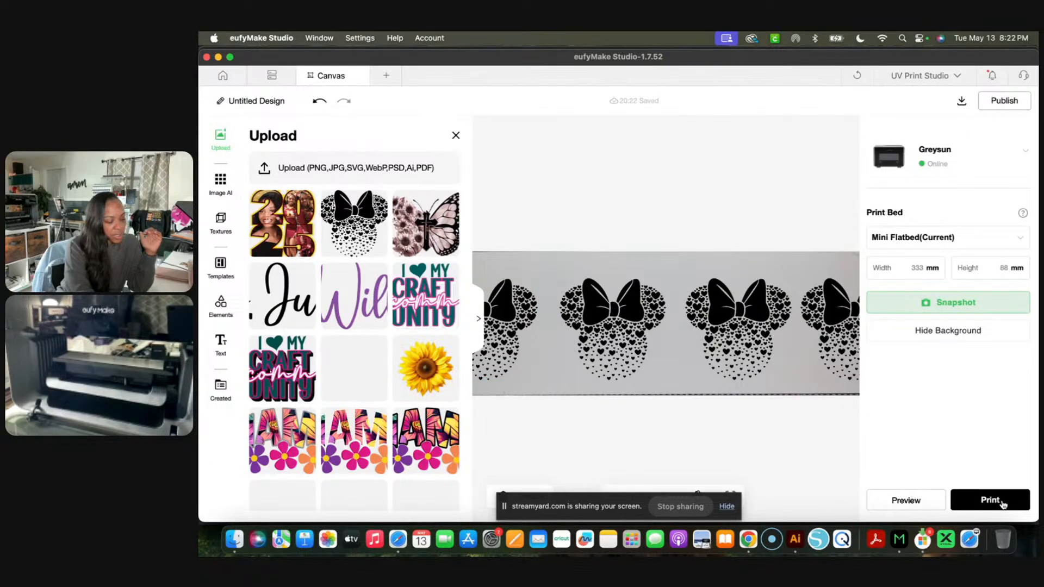
- Proceed to the print settings for the four designs and review the material options, keeping Custom
{"action": "left_click", "coordinate": [1001, 500]}
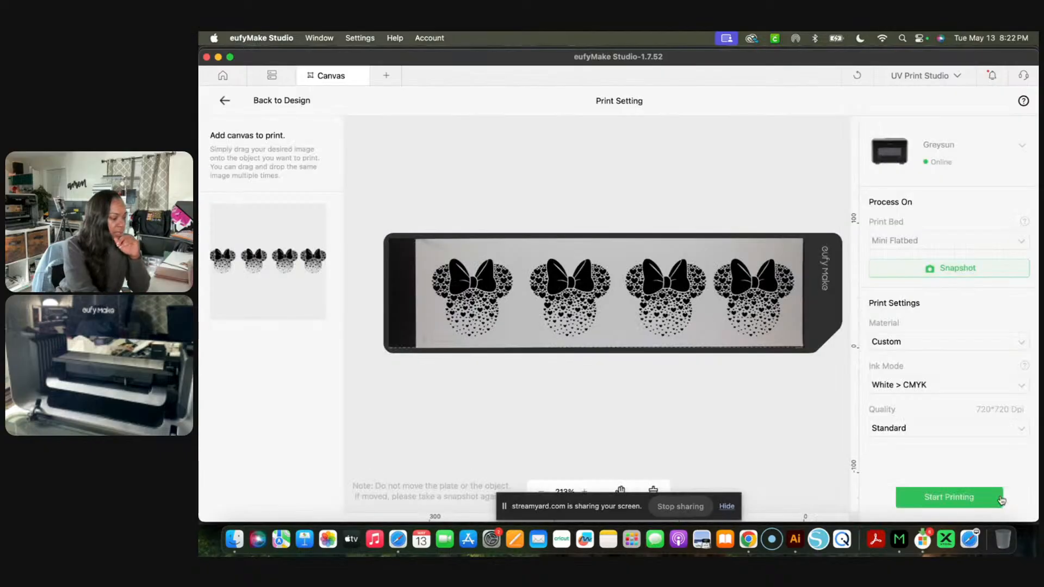
{"action": "left_click", "coordinate": [1019, 344]}
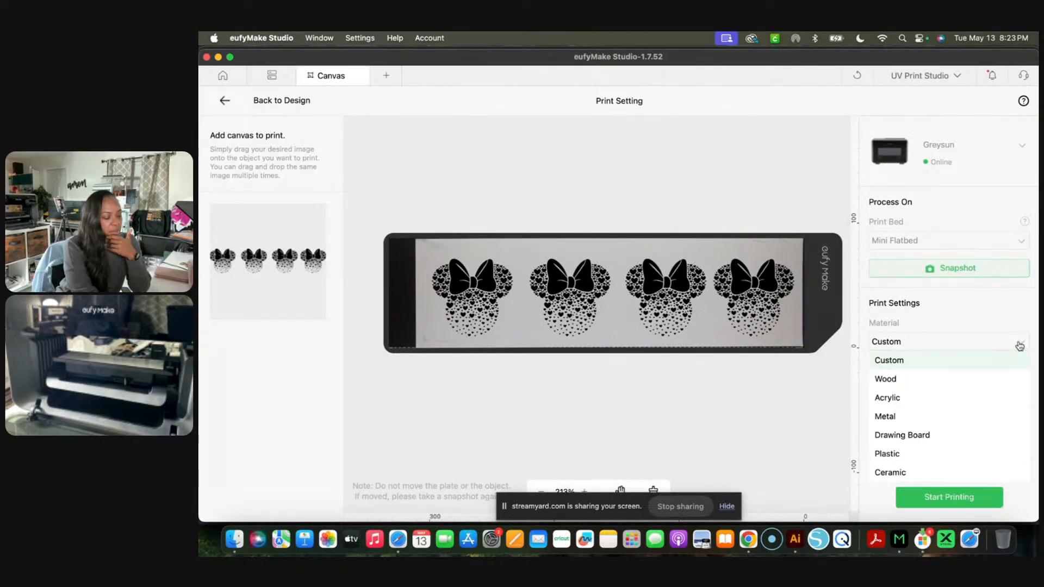
{"action": "left_click", "coordinate": [994, 317]}
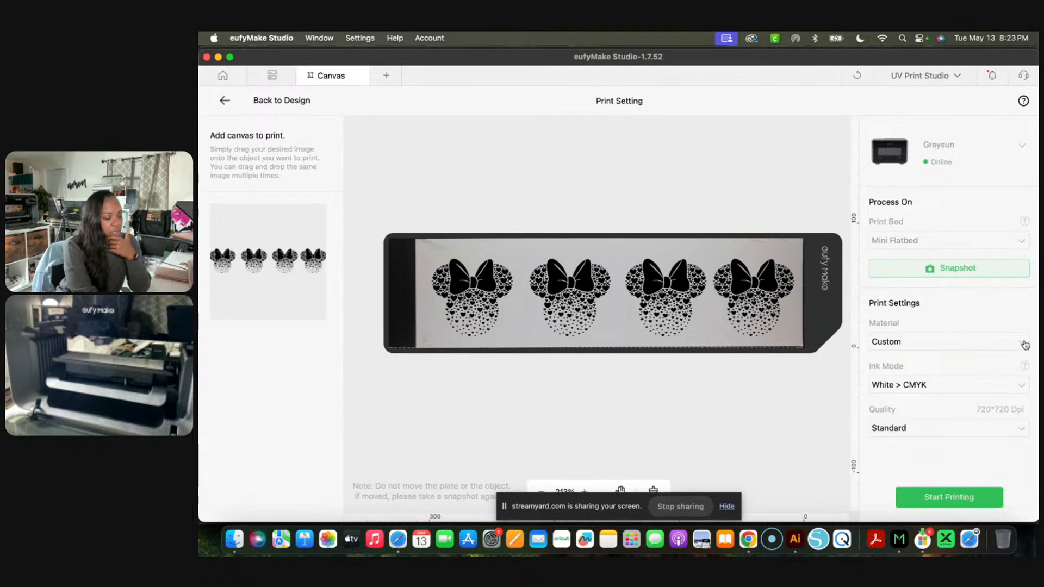
- Set the print job's ink mode to Sticker and start printing the four designs
{"action": "left_click", "coordinate": [1023, 386]}
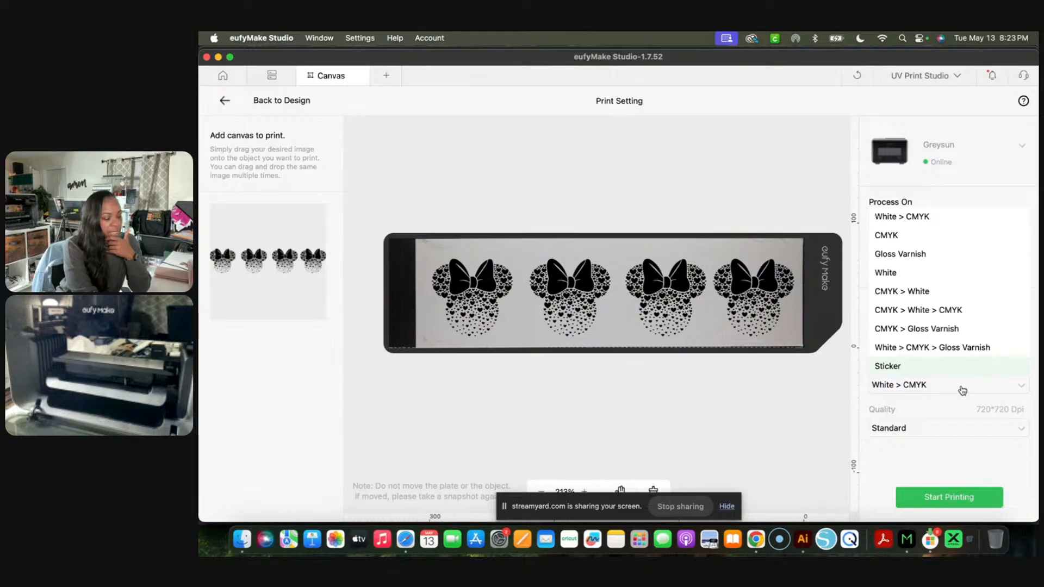
{"action": "left_click", "coordinate": [955, 367]}
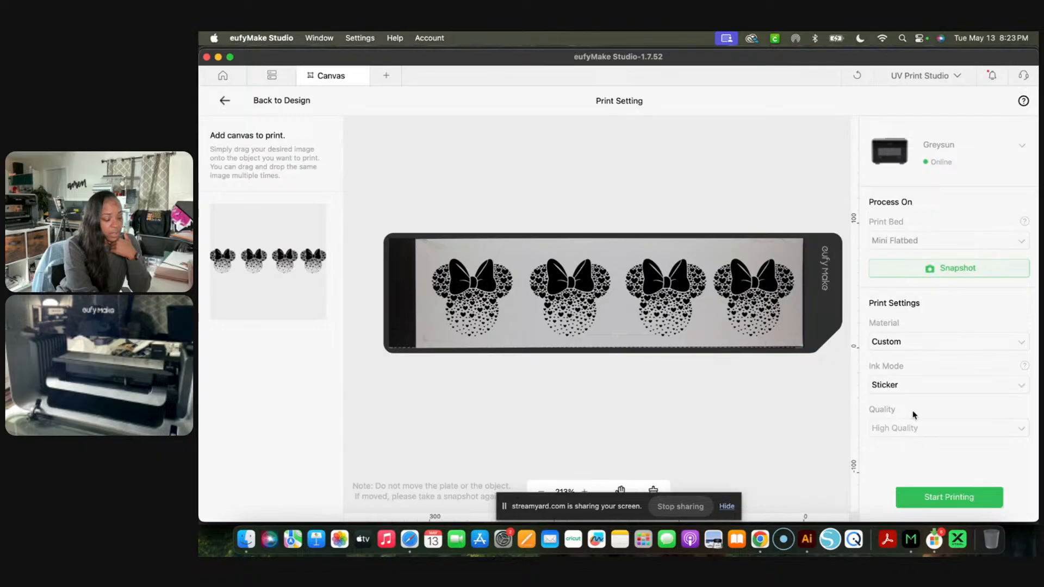
{"action": "left_click", "coordinate": [956, 498]}
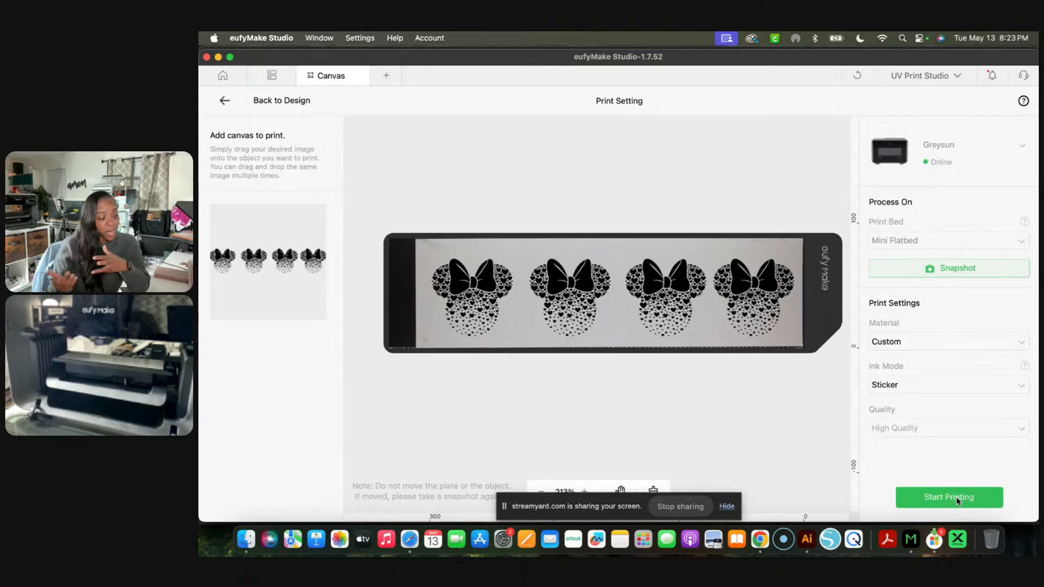